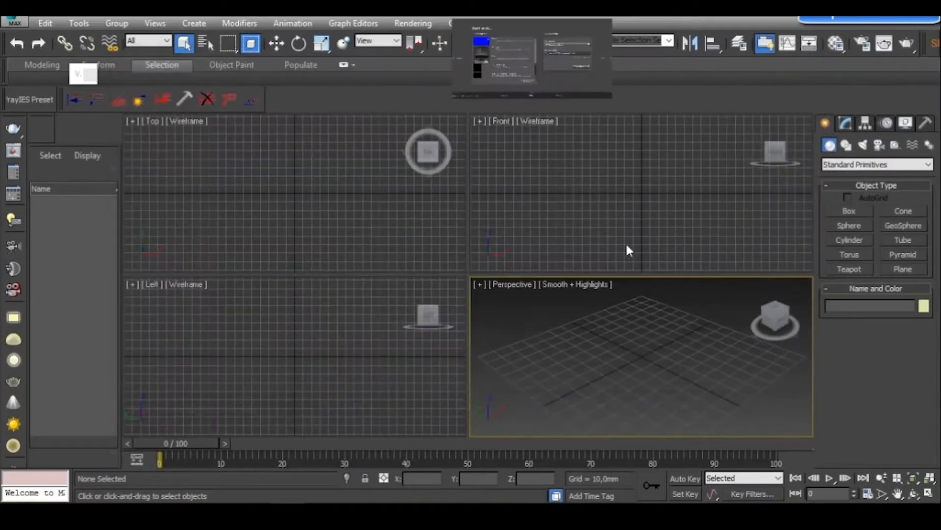
Step: Draw a reference rectangle of about 232 by 230 mm around the origin in the Perspective view
left_click(684, 191)
left_click(663, 330)
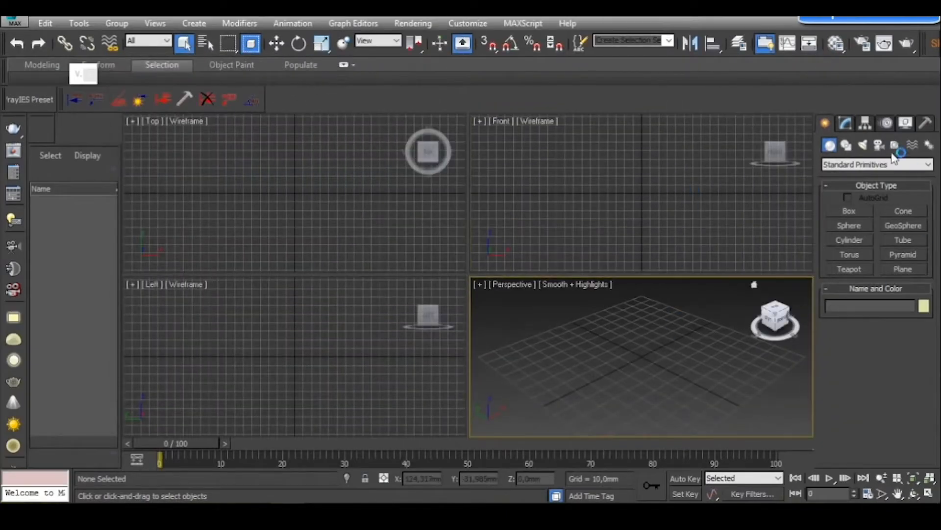
left_click(847, 144)
left_click(906, 222)
scroll(672, 332, "down", 5)
middle_click_drag(668, 332, 657, 326)
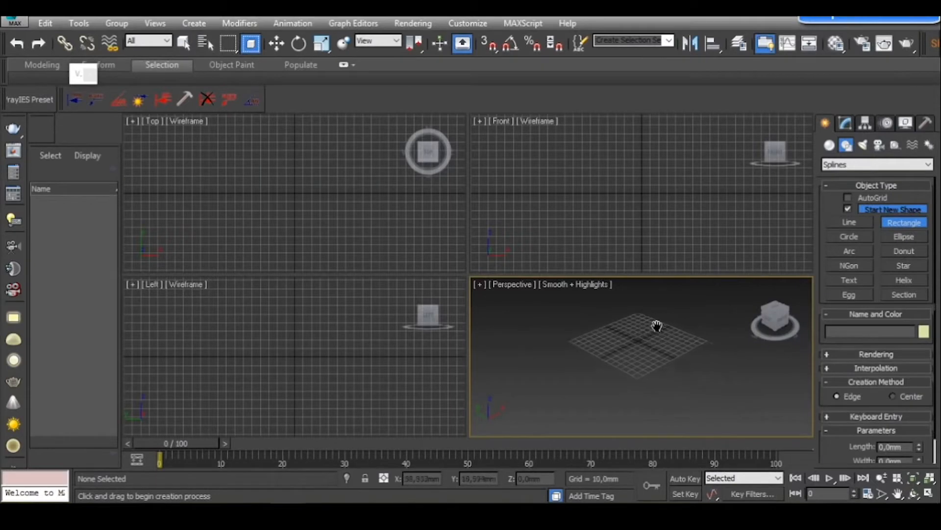
left_click_drag(639, 297, 602, 405)
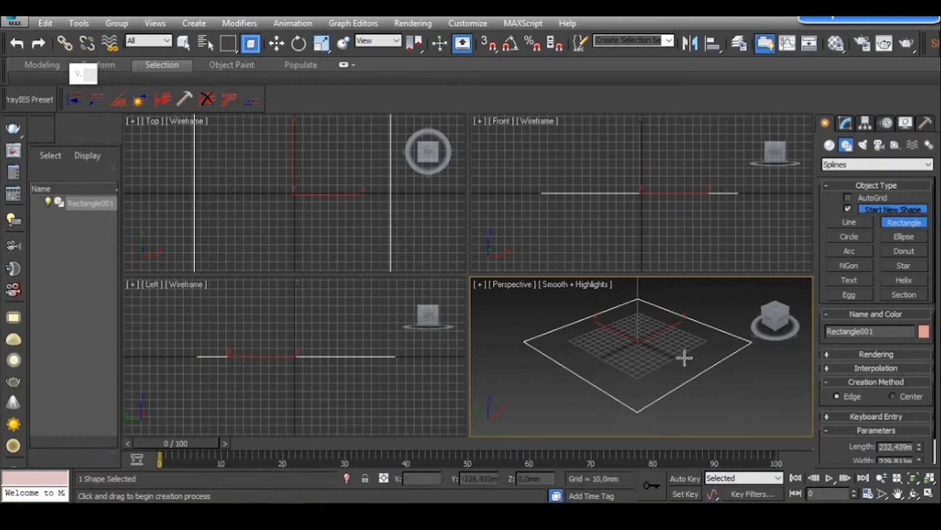
Step: Set the rectangle's length and width to 10000 mm and fit it in the Top view
left_click(846, 123)
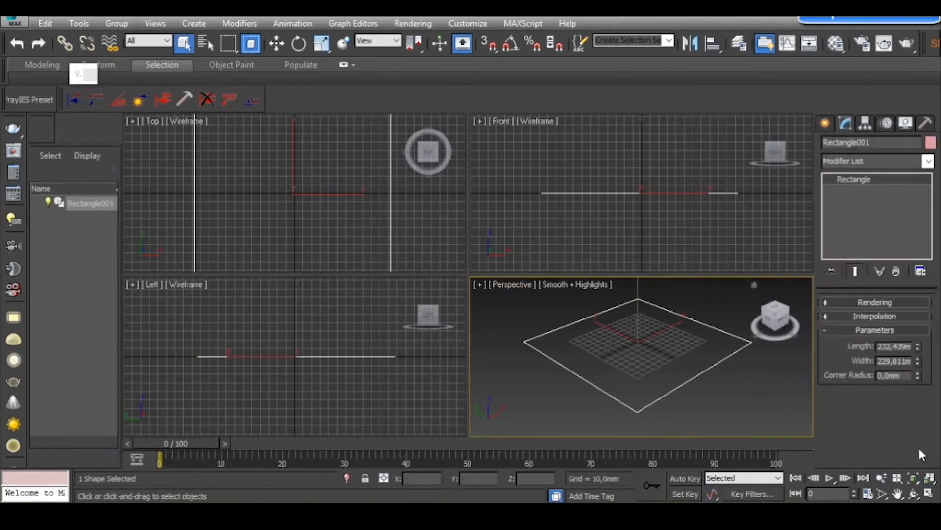
double_click(894, 347)
type("10000")
key("Tab")
type("1")
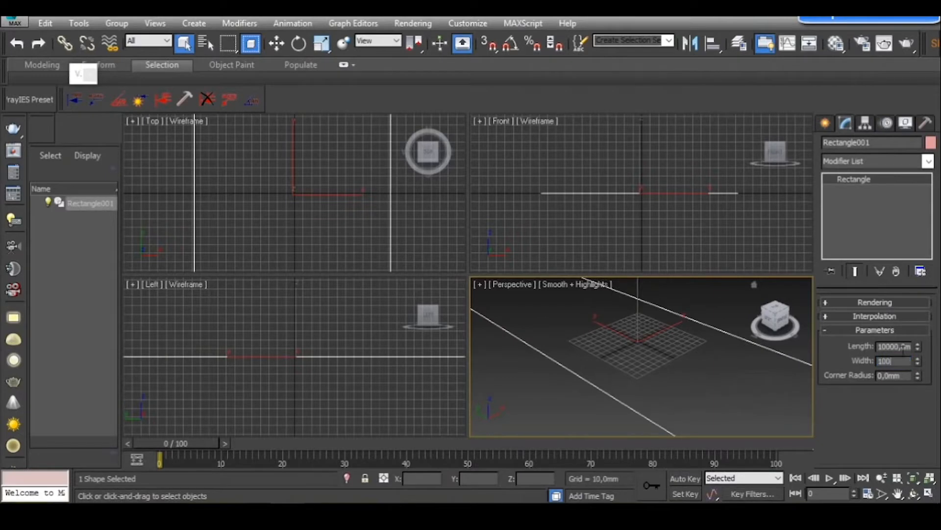
type("000")
key("Return")
type("1")
key("Return")
scroll(633, 353, "down", 8)
scroll(628, 358, "down", 3)
middle_click_drag(298, 207, 293, 229)
scroll(302, 213, "down", 10)
scroll(320, 206, "up", 2)
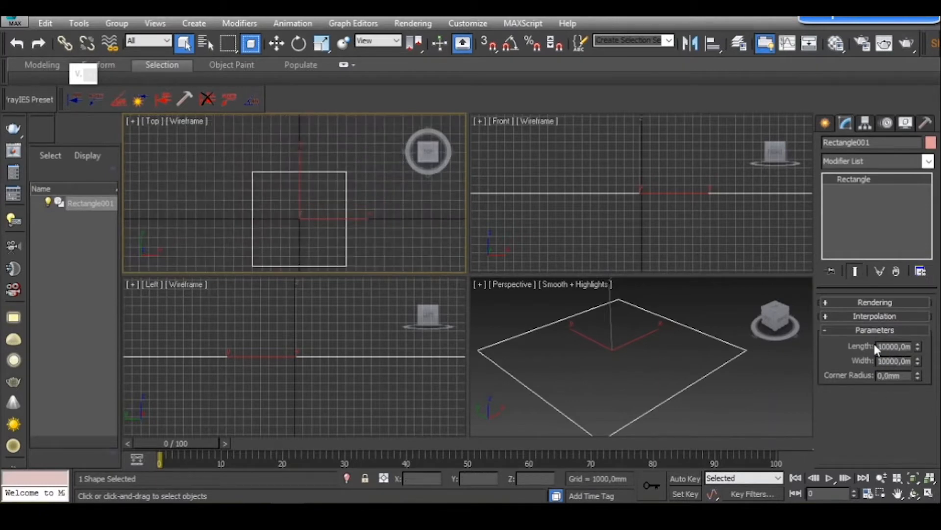
middle_click_drag(340, 219, 336, 204)
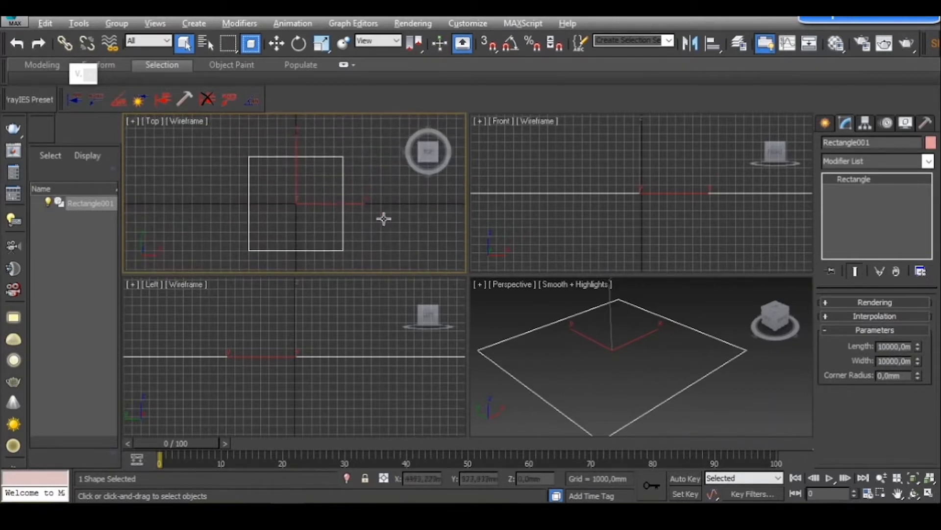
Step: Draw a closed irregular line around the reference rectangle in the maximized Top view, with a notch on its lower right side
key("alt+w")
middle_click_drag(464, 292, 435, 284)
scroll(436, 285, "down", 3)
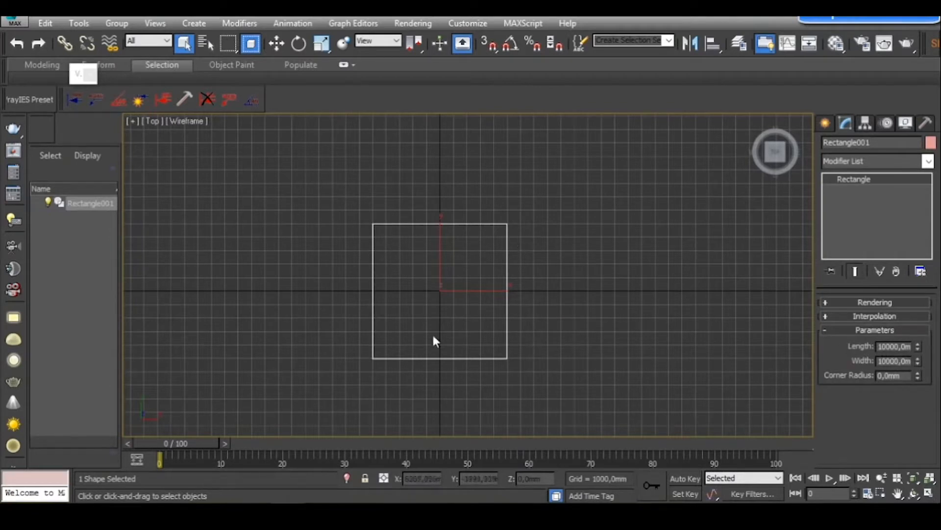
left_click(825, 122)
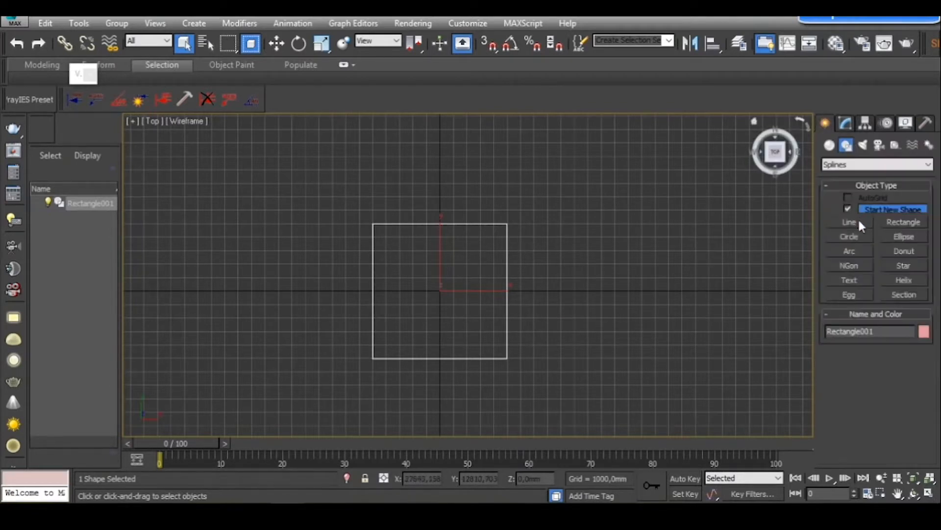
left_click(849, 222)
scroll(339, 242, "down", 4)
left_click(353, 296)
left_click(340, 250)
left_click(340, 192)
left_click(412, 179)
left_click(487, 205)
left_click(493, 269)
left_click(453, 302)
left_click(420, 322)
key("BackSpace")
key("BackSpace")
key("BackSpace")
left_click(467, 267)
left_click(425, 267)
left_click(407, 301)
left_click(380, 326)
left_click(353, 296)
left_click(456, 304)
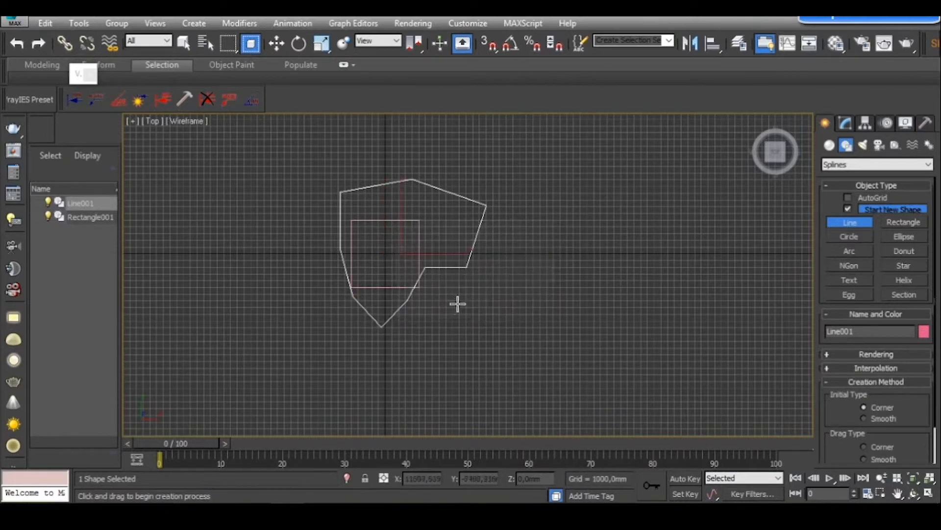
Step: Convert all vertices of the closed line to Smooth
key("1")
left_click_drag(289, 146, 597, 387)
right_click(442, 263)
left_click(428, 194)
middle_click_drag(434, 272, 457, 274)
Step: Reshape the outline by moving its three lower vertices down and to the left and its left middle vertex inward
left_click(405, 327)
left_click(277, 44)
left_click_drag(421, 304, 414, 292)
left_click_drag(449, 358, 355, 293)
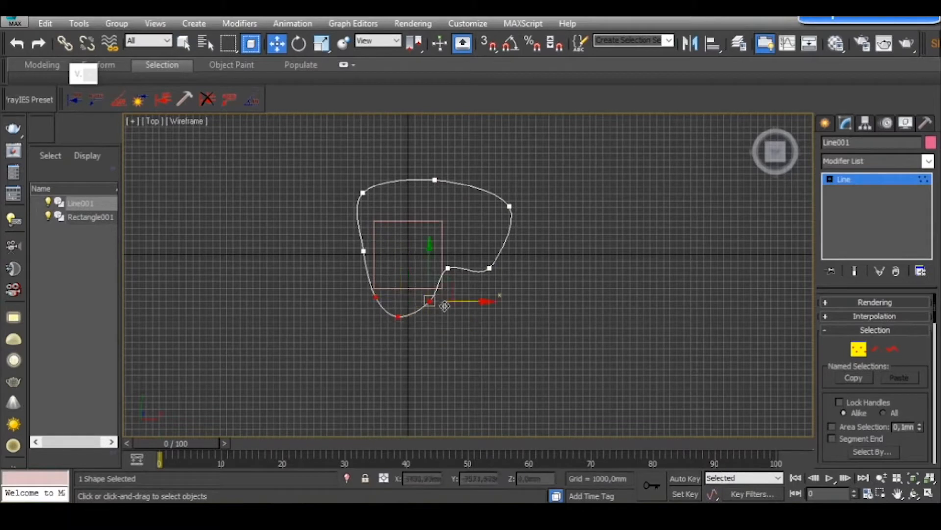
left_click_drag(443, 279, 422, 312)
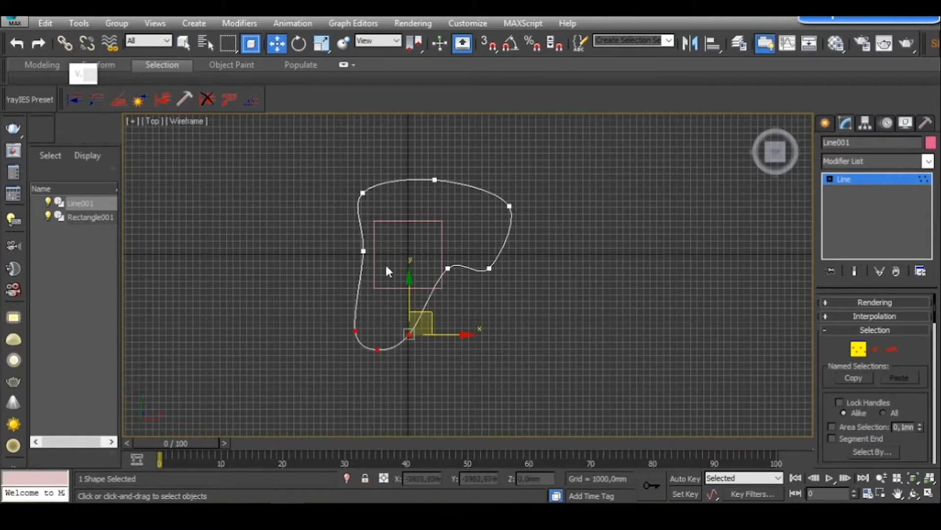
left_click(363, 251)
left_click_drag(382, 230, 392, 221)
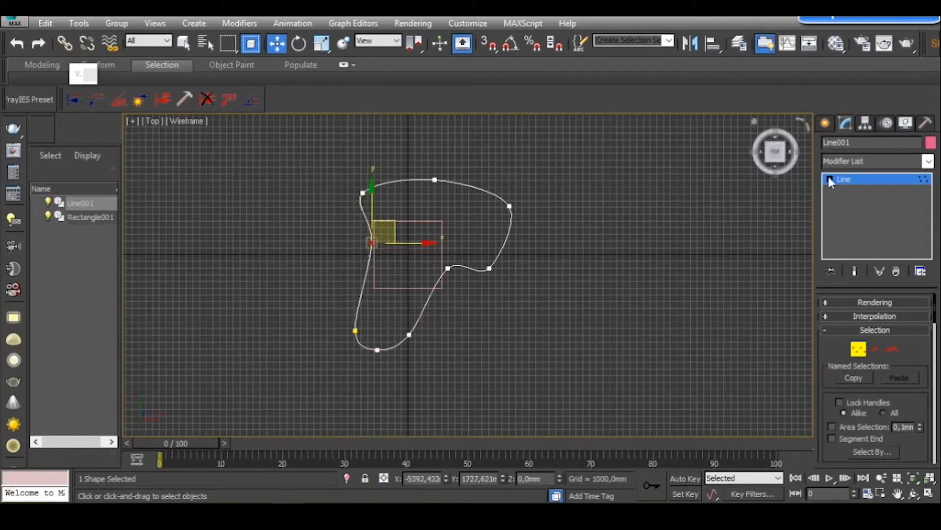
left_click(844, 181)
Step: Switch to the Perspective view and delete the reference rectangle inside the curved outline
scroll(434, 252, "down", 2)
key("p")
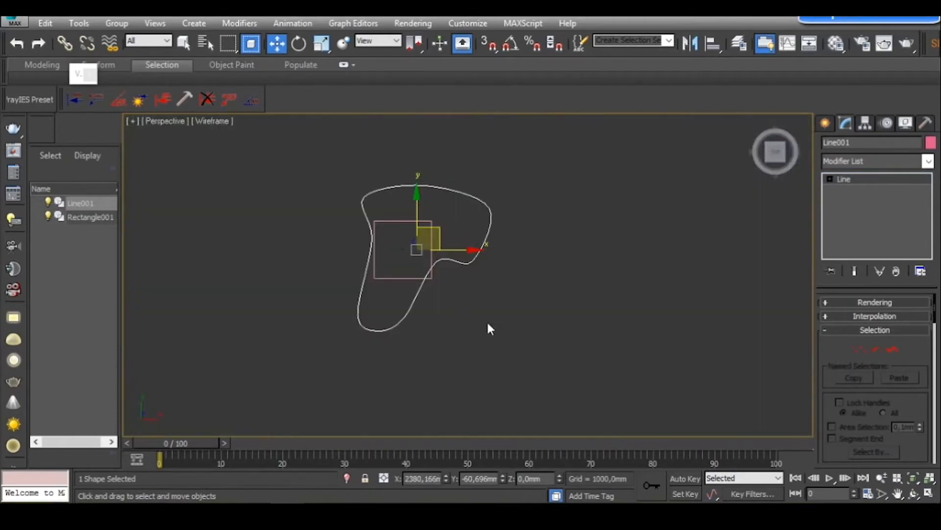
middle_click_drag(489, 327, 395, 242, "alt")
left_click(464, 260)
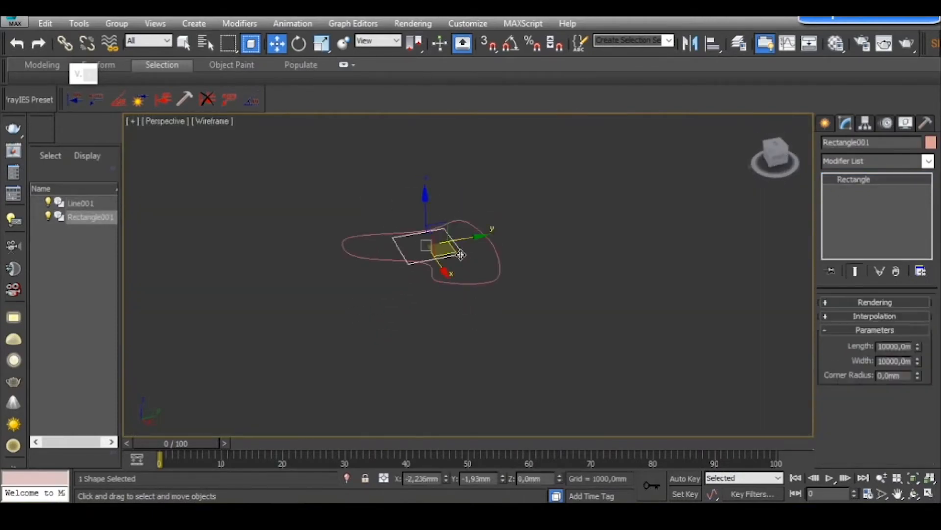
key("Delete")
middle_click_drag(406, 319, 522, 292, "alt")
middle_click_drag(436, 286, 500, 270)
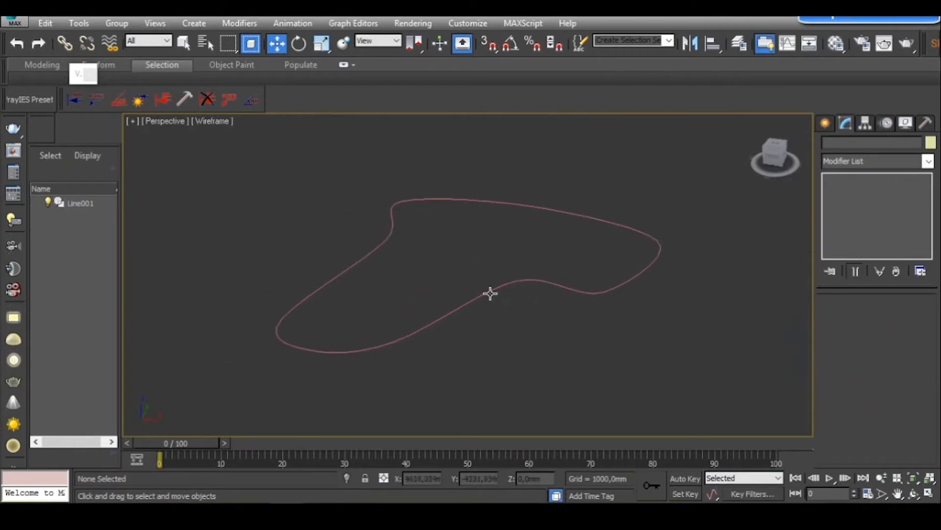
Step: Create an Itoo Software Forest Pro object using the closed curved line as its area
left_click(490, 293)
left_click(826, 126)
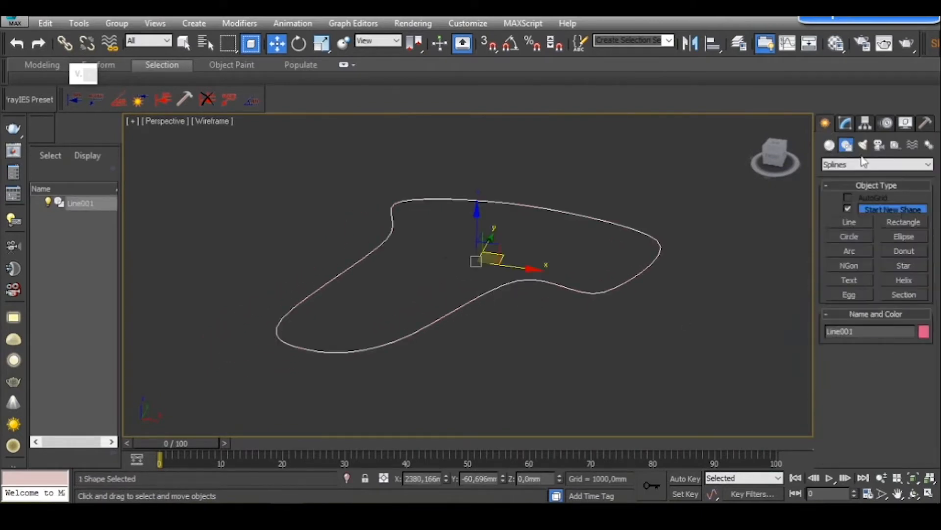
left_click(830, 147)
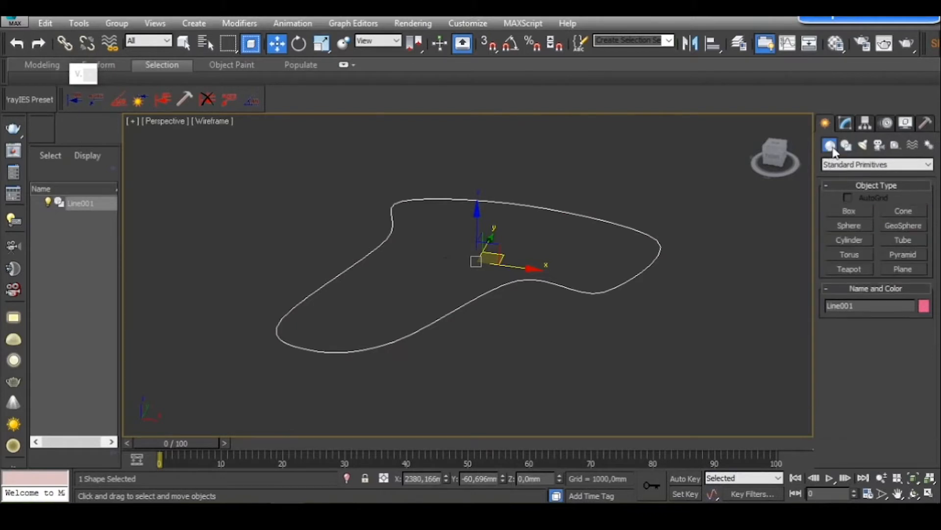
left_click(929, 165)
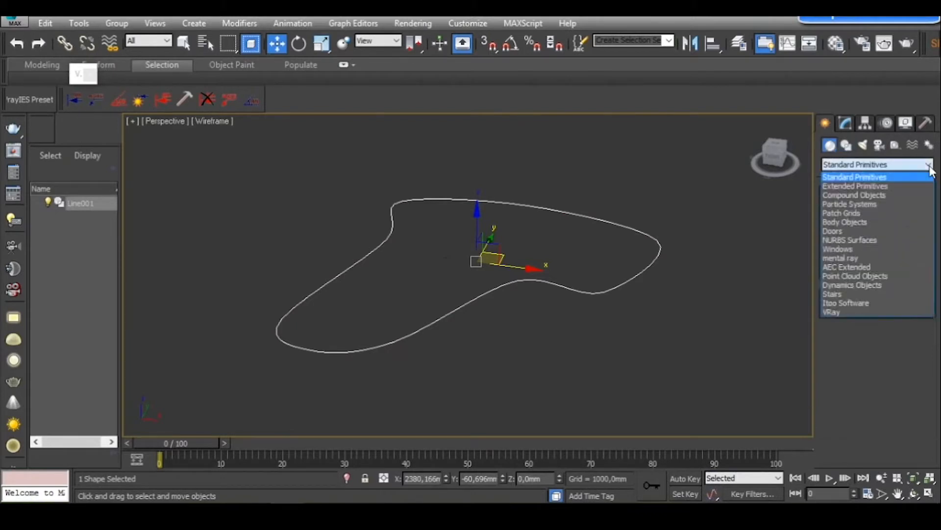
left_click(929, 166)
left_click(926, 166)
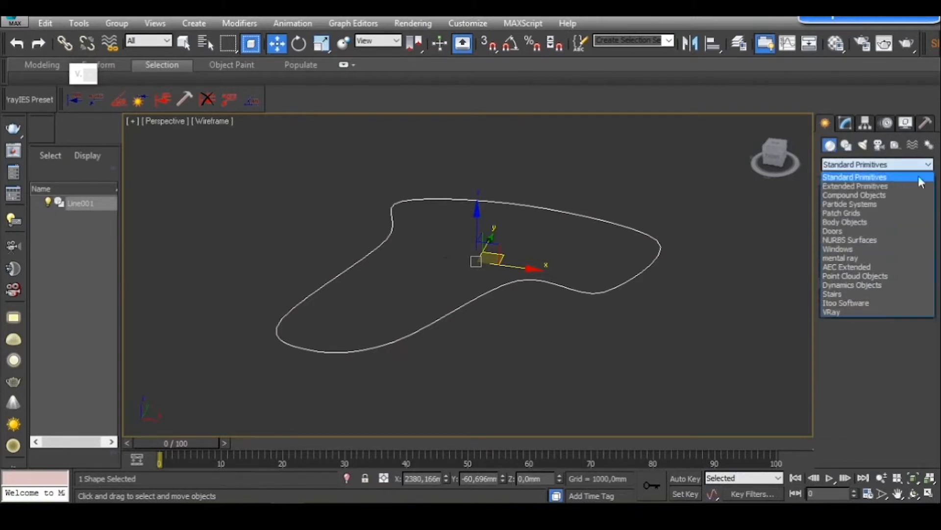
left_click(868, 303)
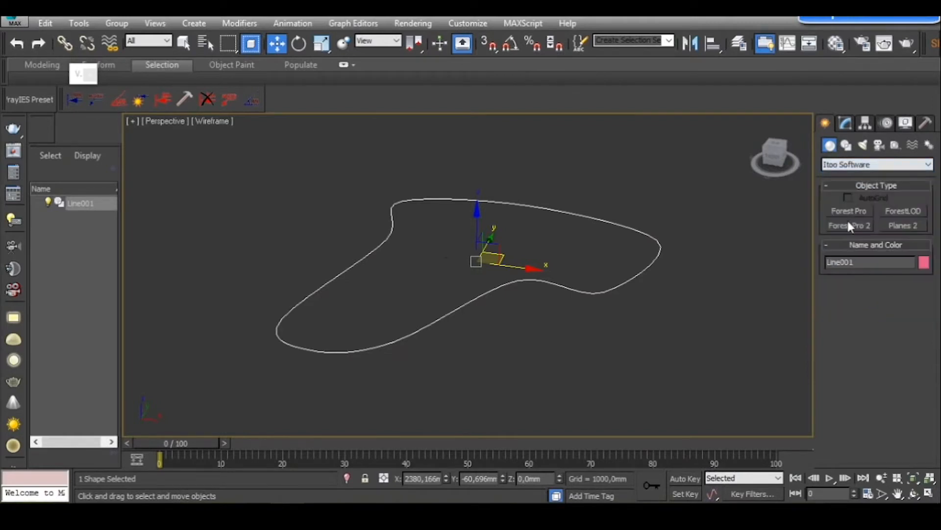
left_click(865, 212)
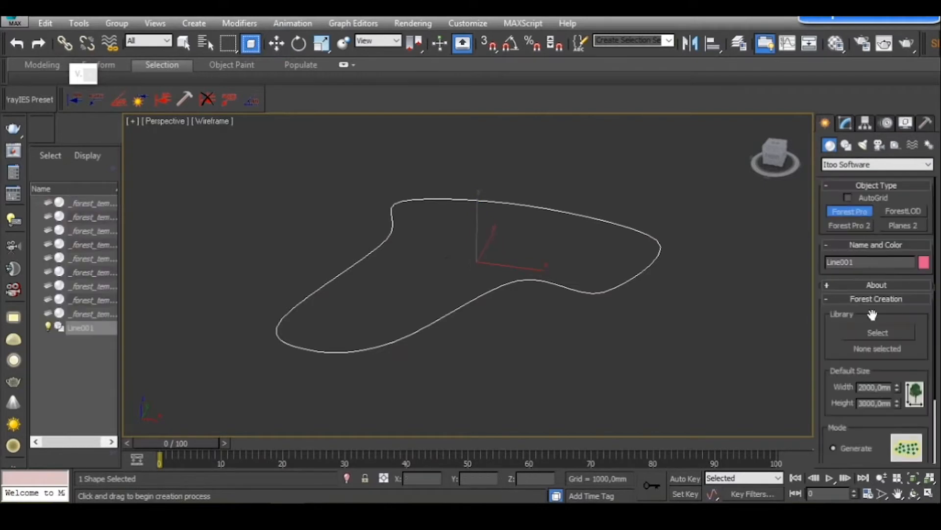
left_click(635, 278)
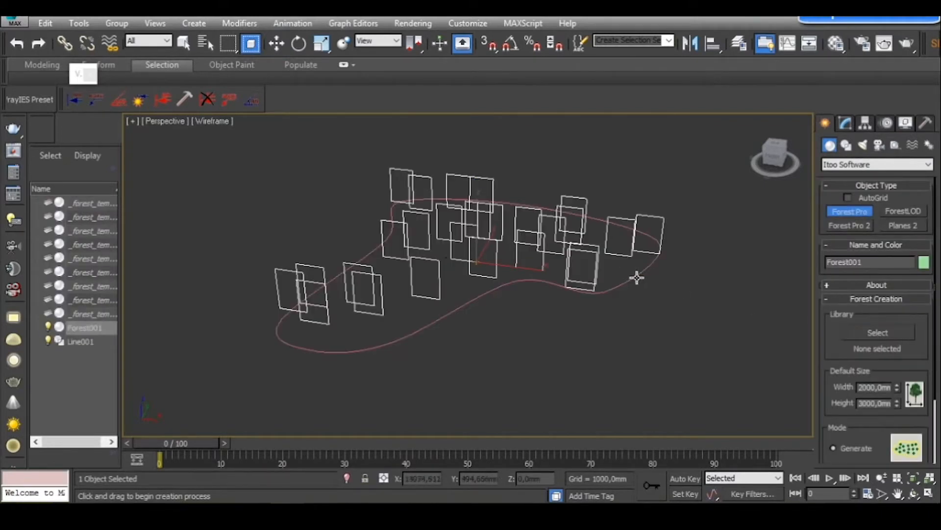
middle_click_drag(413, 250, 396, 260, "alt")
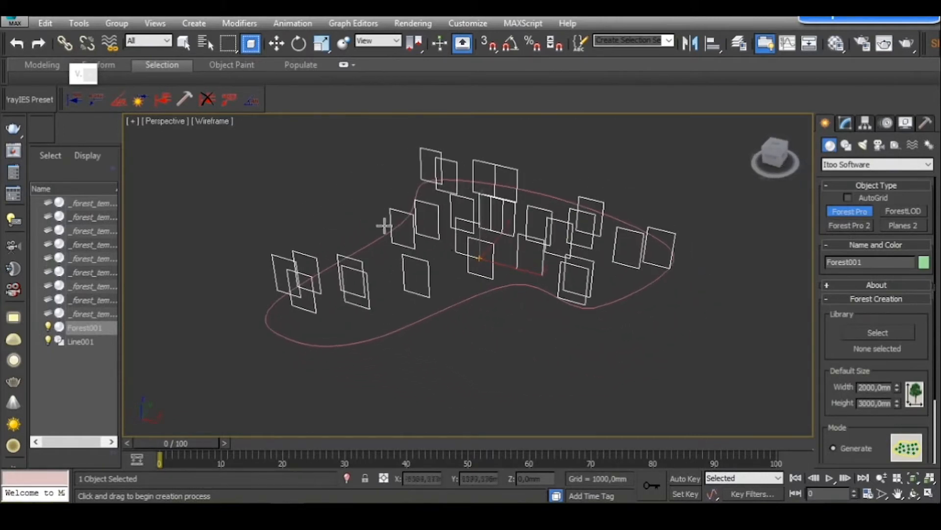
Step: Open the Forest Pro library and examine the 2D Shrubs and Trees collections
left_click(880, 333)
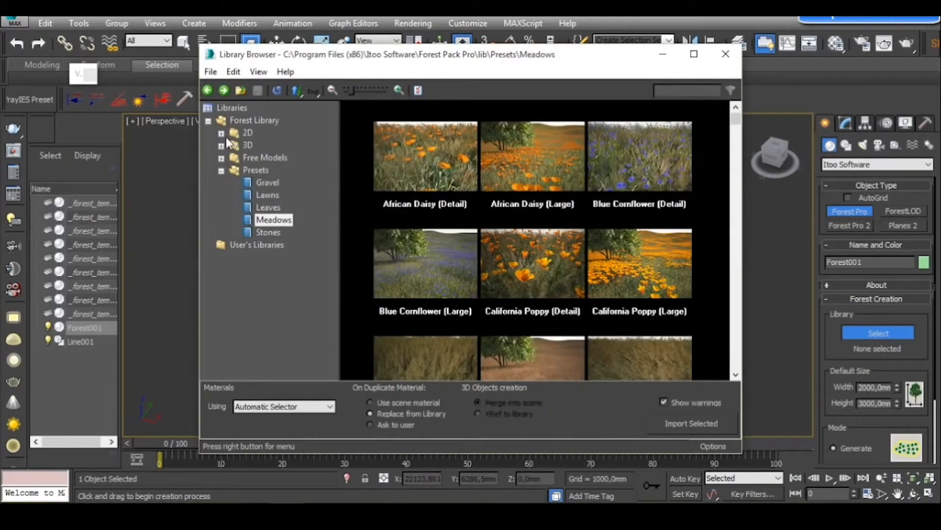
left_click(221, 133)
left_click(265, 146)
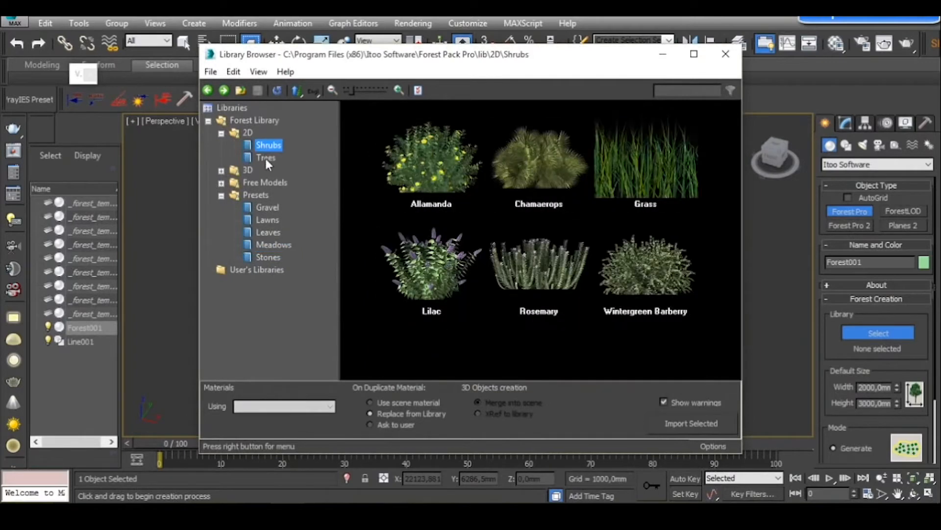
left_click(265, 157)
left_click(268, 146)
left_click(269, 157)
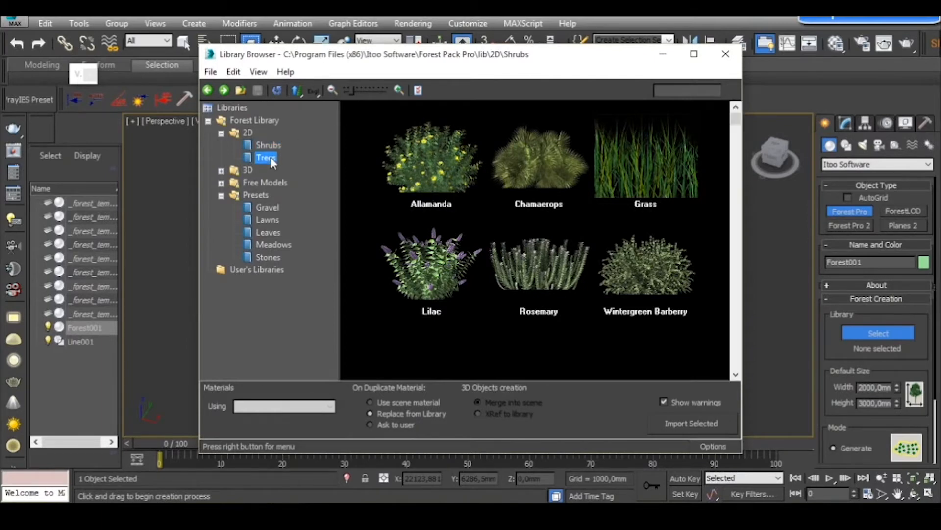
Step: Examine the 3D Flowers&grass and Stones collections in the library
left_click(221, 170)
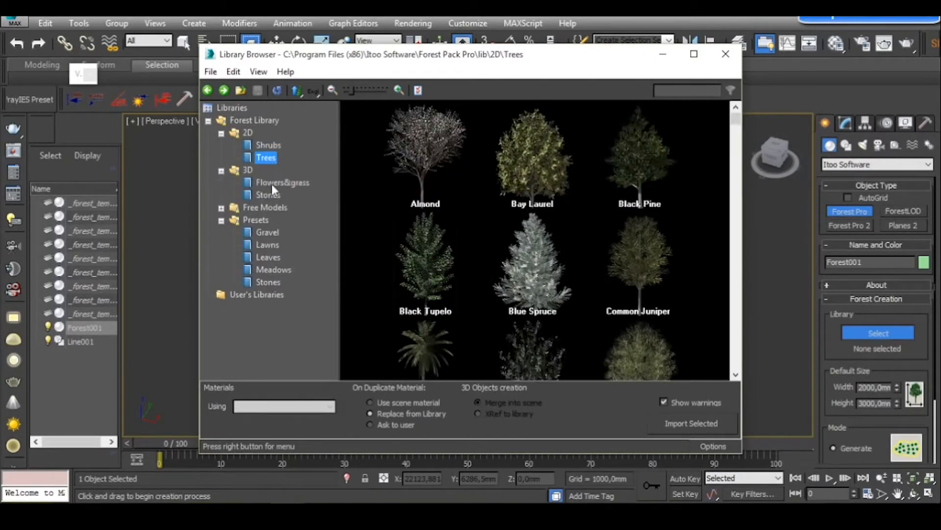
left_click(280, 183)
scroll(549, 226, "down", 10)
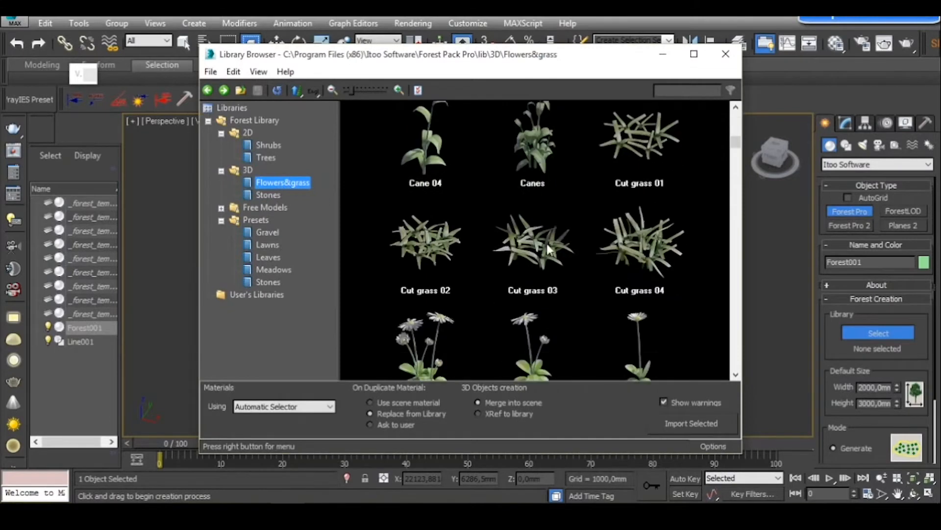
scroll(665, 266, "down", 10)
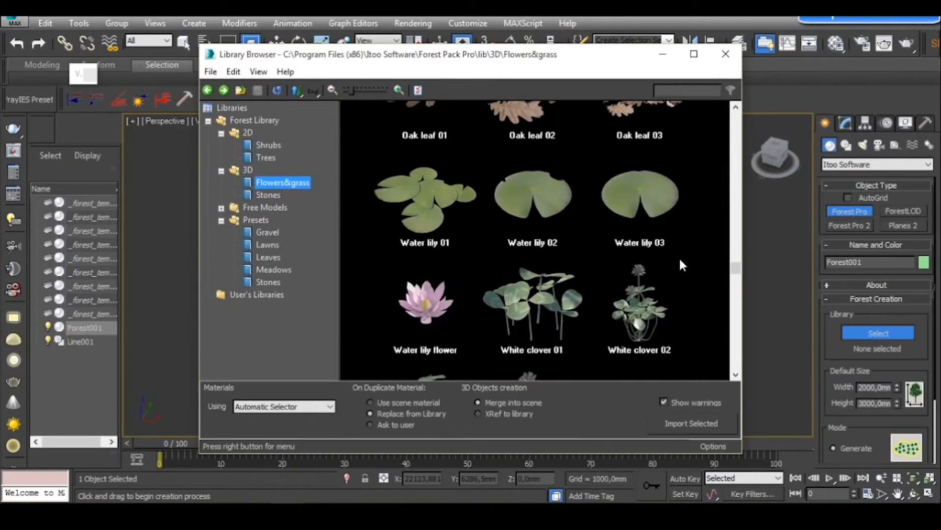
left_click_drag(735, 316, 746, 343)
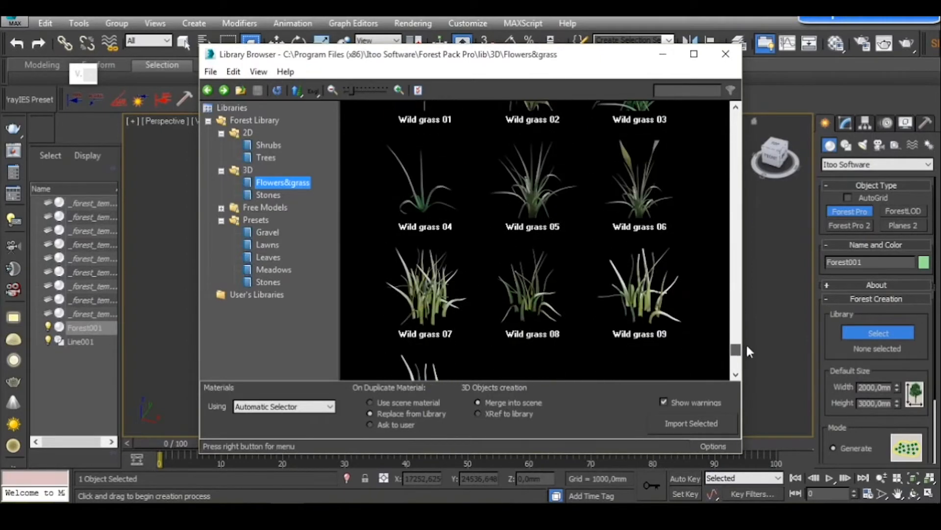
left_click(259, 194)
left_click_drag(736, 349, 728, 108)
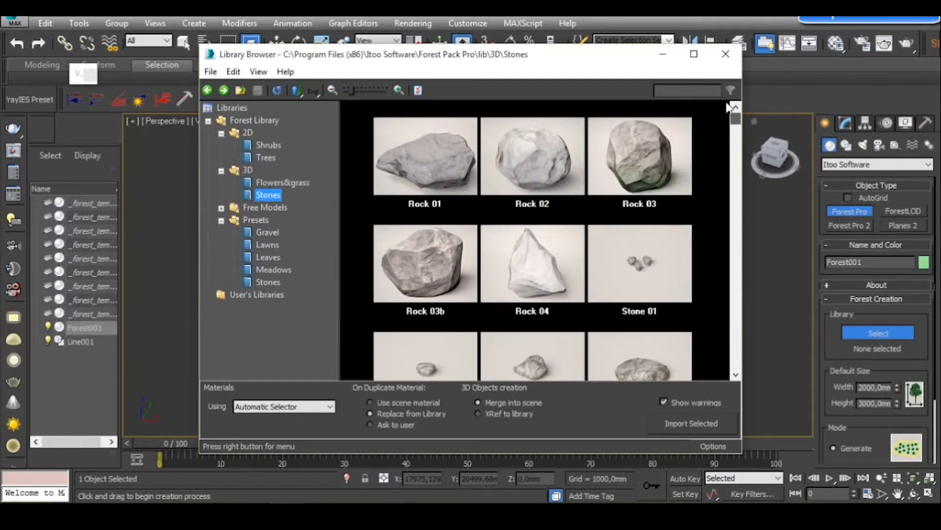
Step: Examine the HQPlants Free models and the Gravel presets in the library
left_click(221, 208)
left_click(265, 221)
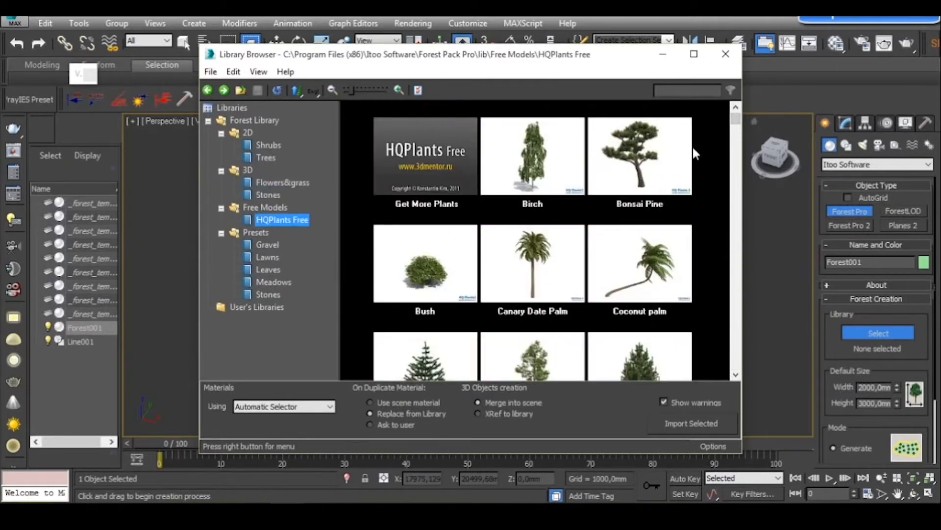
scroll(706, 157, "down", 4)
scroll(719, 198, "up", 3)
scroll(719, 198, "down", 1)
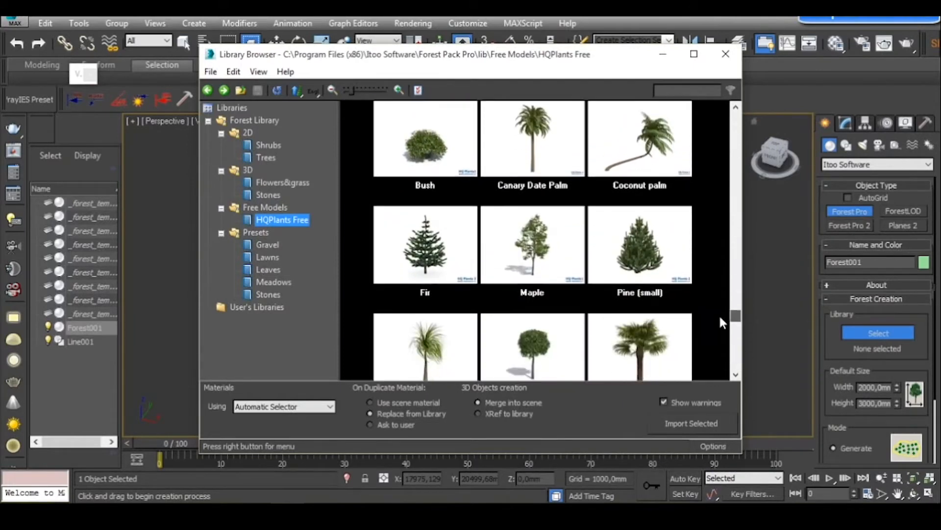
left_click(256, 246)
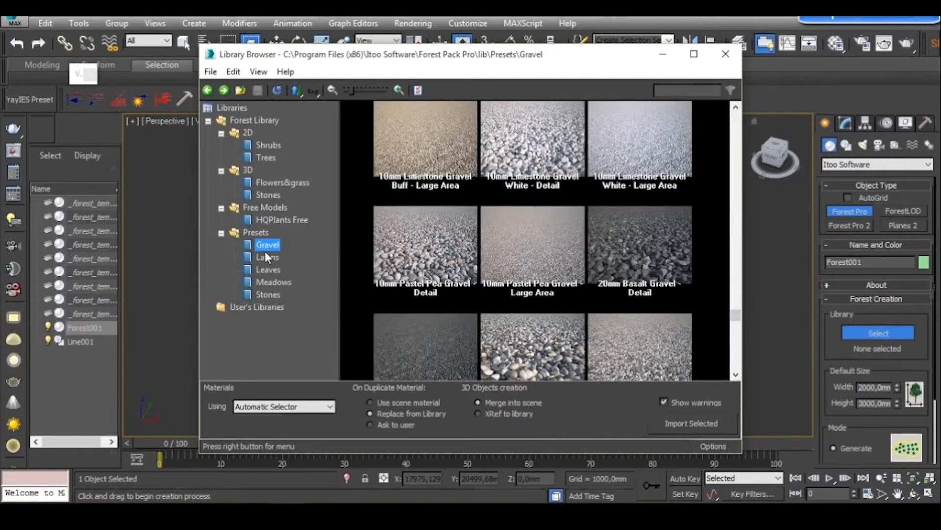
Step: Examine the Lawns, Leaves and Meadows presets in the Forest library
left_click(266, 257)
left_click(268, 270)
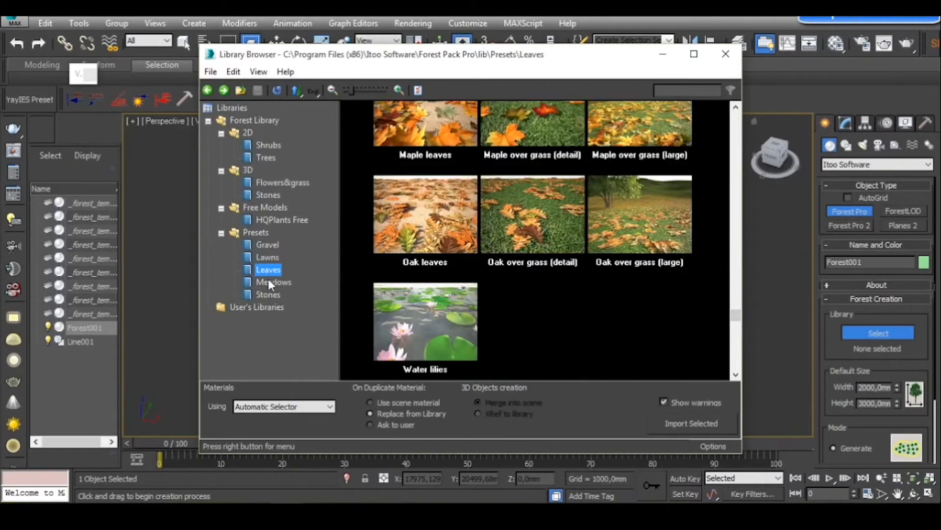
left_click(273, 281)
left_click(269, 271)
left_click(269, 281)
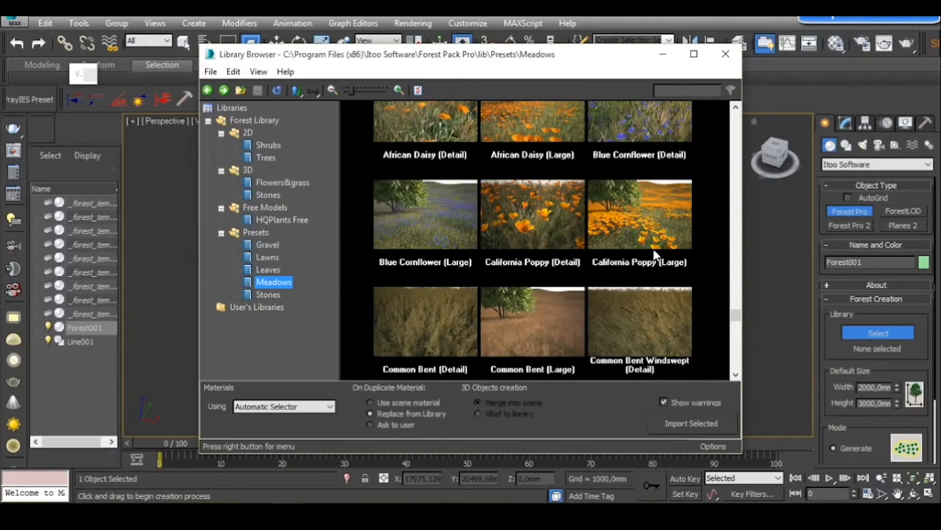
Step: Load the California Poppy (Large) meadow preset and create a Forest Pro scatter with it on the closed curved line
left_click_drag(575, 54, 336, 54)
left_click(389, 205)
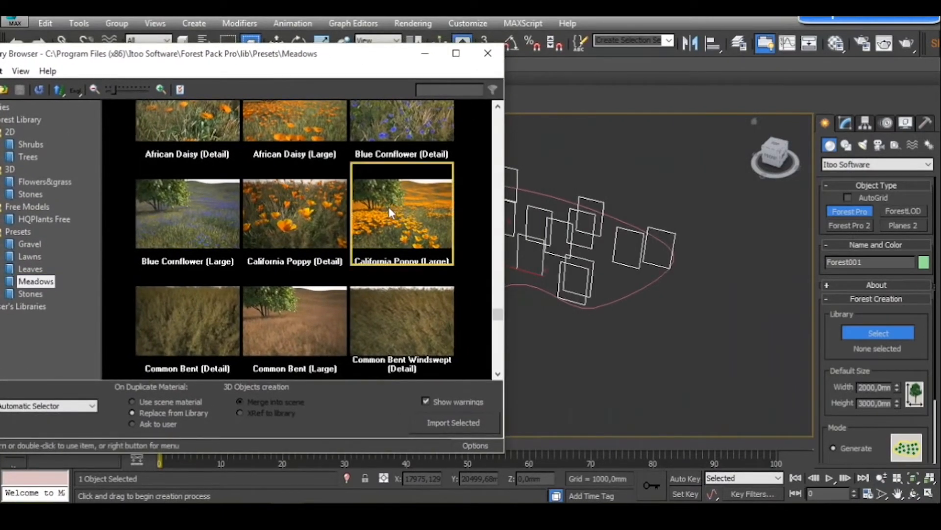
double_click(388, 207)
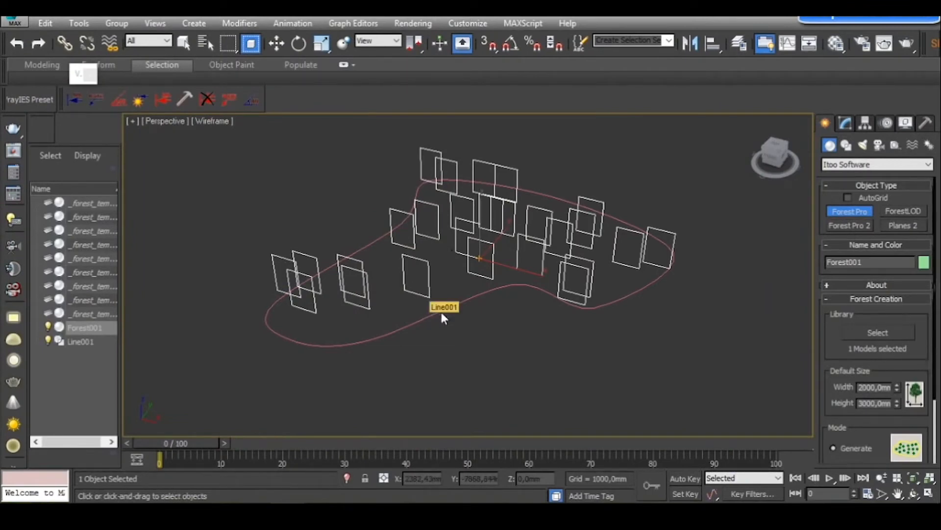
left_click(410, 244)
Step: Inspect the poppy scatter up close from several angles and open its object parameters
mouse_move(428, 264)
middle_mouse_down("alt")
mouse_move(431, 216)
mouse_move(472, 180)
mouse_move(425, 246)
mouse_move(427, 269)
middle_mouse_up("alt")
scroll(469, 266, "up", 5)
scroll(469, 266, "up", 3)
middle_click_drag(515, 263, 513, 241, "alt")
scroll(534, 231, "down", 5)
middle_click_drag(567, 216, 621, 234, "alt")
left_click(844, 123)
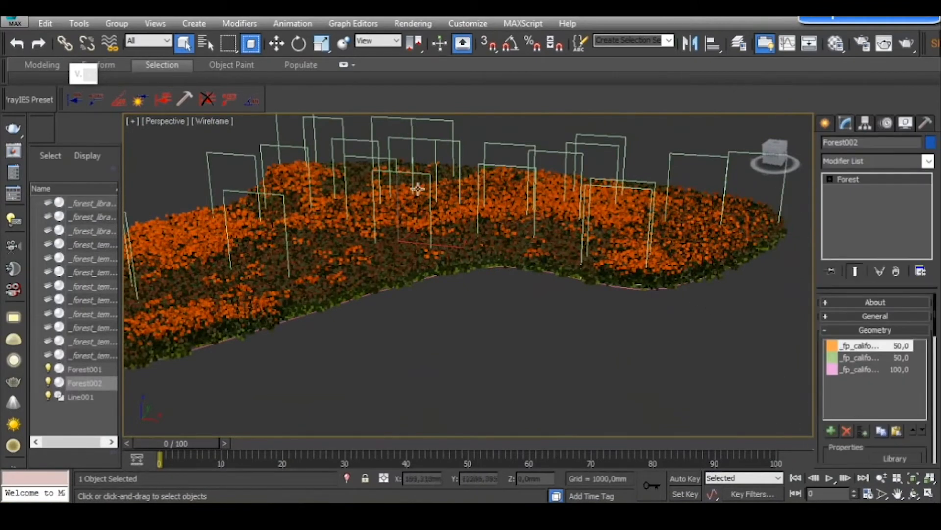
scroll(370, 228, "down", 3)
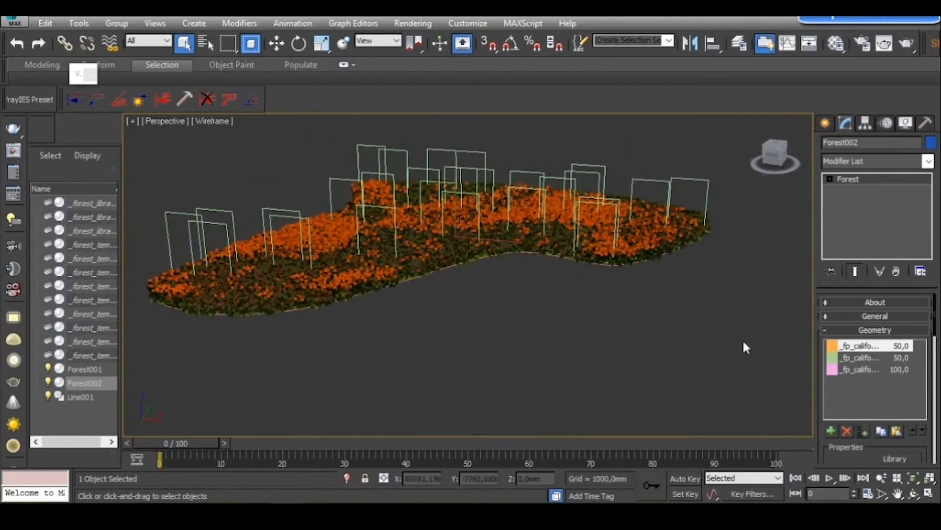
Step: Examine the poppy scatter's General settings, including icon size and random seed
left_click(829, 316)
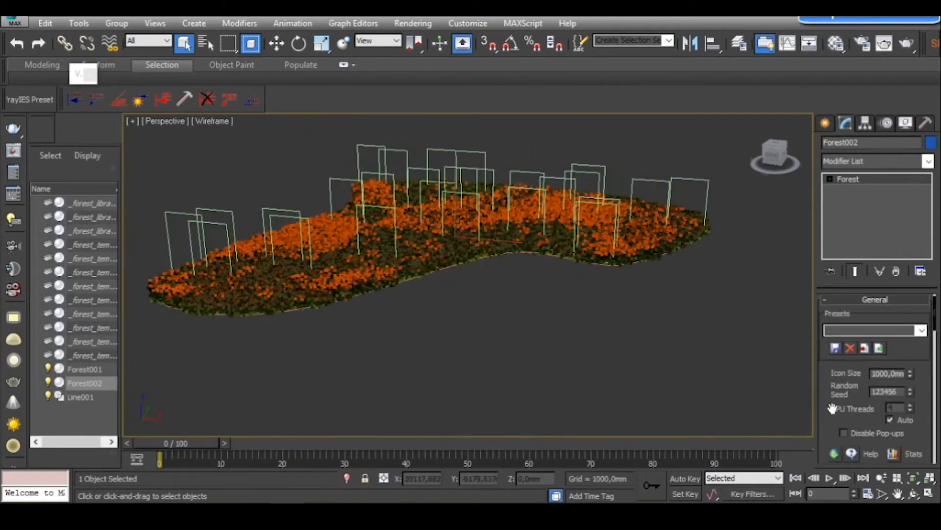
left_click_drag(910, 373, 920, 449)
left_click_drag(833, 427, 855, 395)
scroll(844, 400, "down", 5)
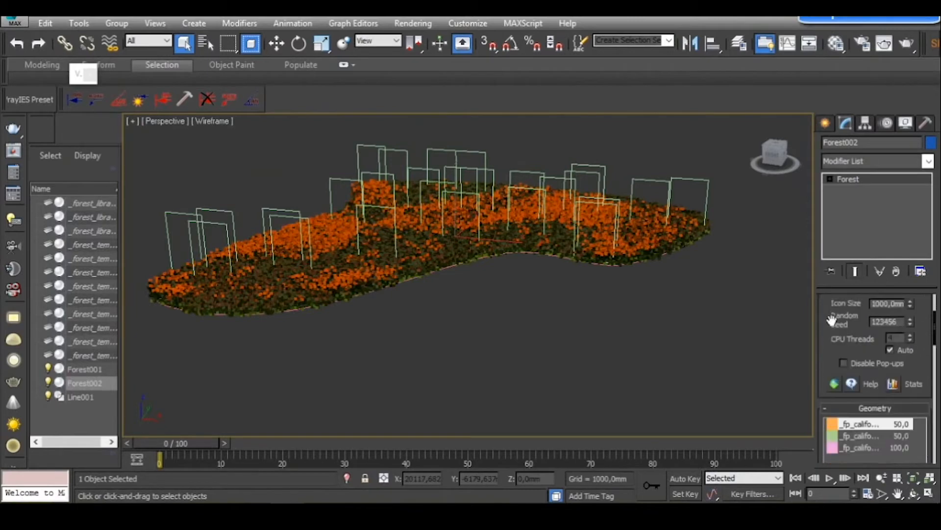
scroll(849, 420, "down", 3)
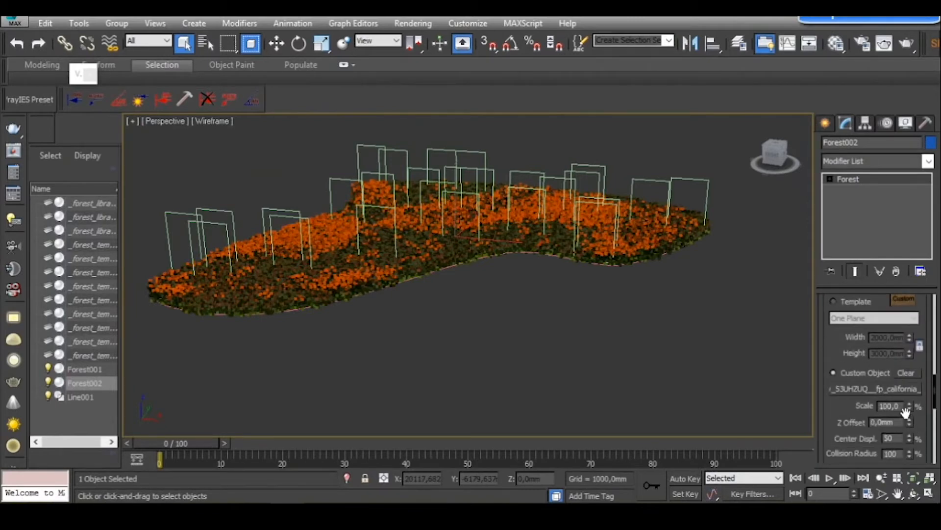
Step: Set the scale of the first poppy model in the Geometry list to 172% and reduce its collision radius
left_click_drag(908, 406, 894, 358)
scroll(837, 397, "down", 2)
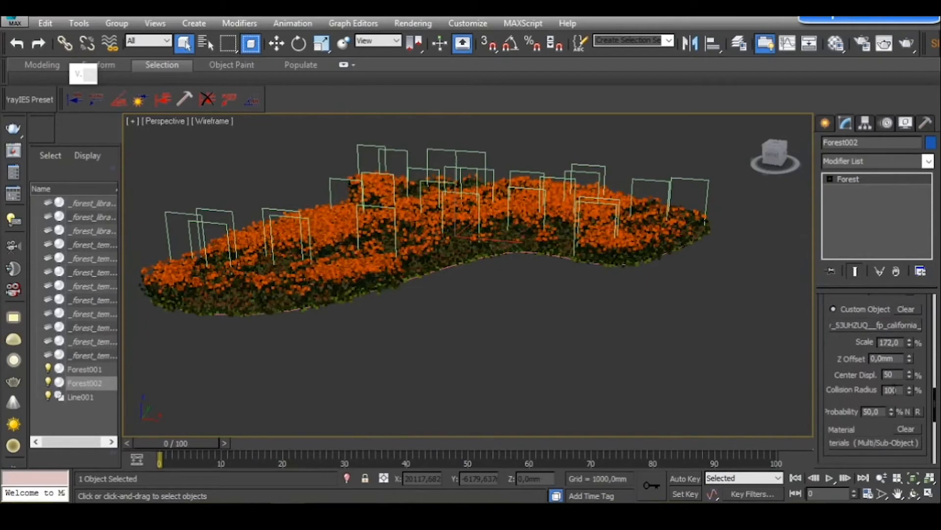
left_click_drag(909, 390, 902, 443)
left_click_drag(829, 398, 834, 304)
mouse_move(906, 375)
left_mouse_down()
mouse_move(902, 347)
mouse_move(902, 388)
left_mouse_up()
Step: Examine the scatter's Areas settings, trying the open-spline thickness, the distribution map threshold and the falloff options
left_click(865, 436)
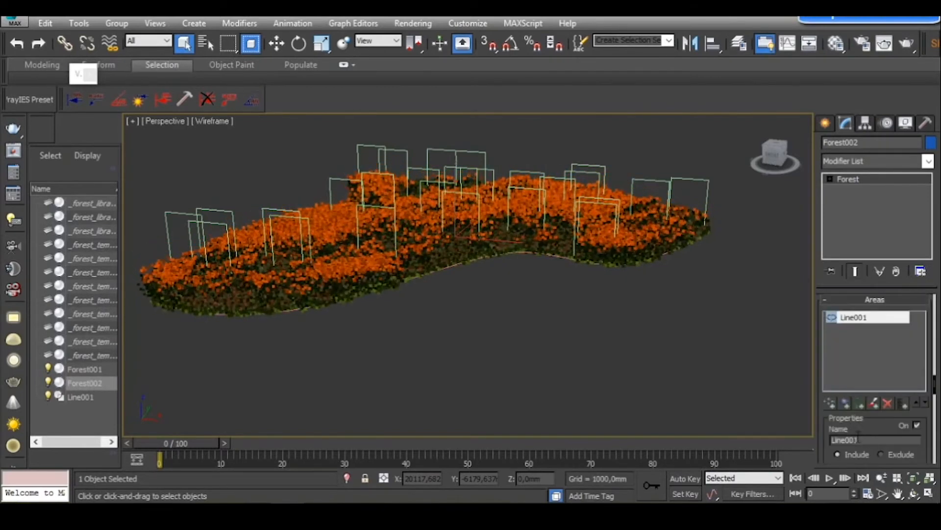
left_click_drag(822, 430, 828, 271)
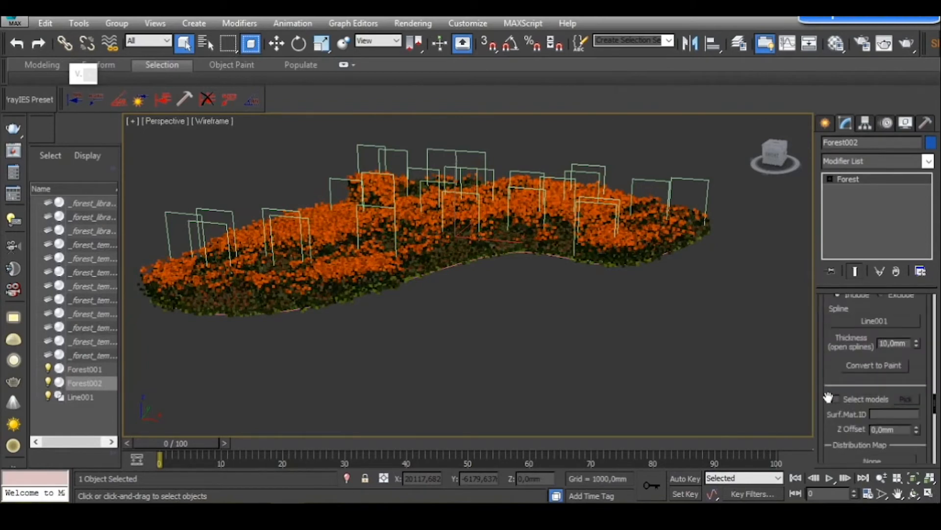
left_click_drag(831, 431, 834, 452)
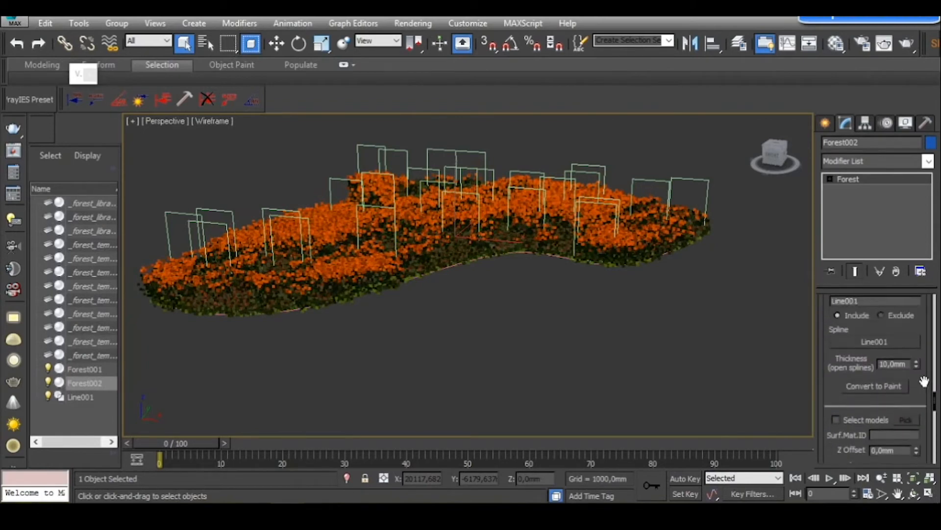
left_click_drag(916, 364, 916, 327)
scroll(842, 390, "down", 5)
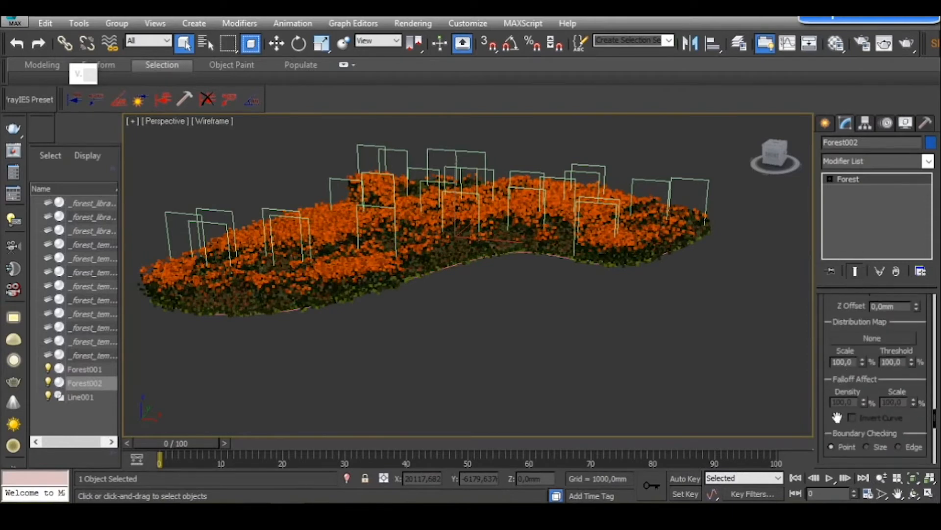
scroll(837, 420, "down", 1)
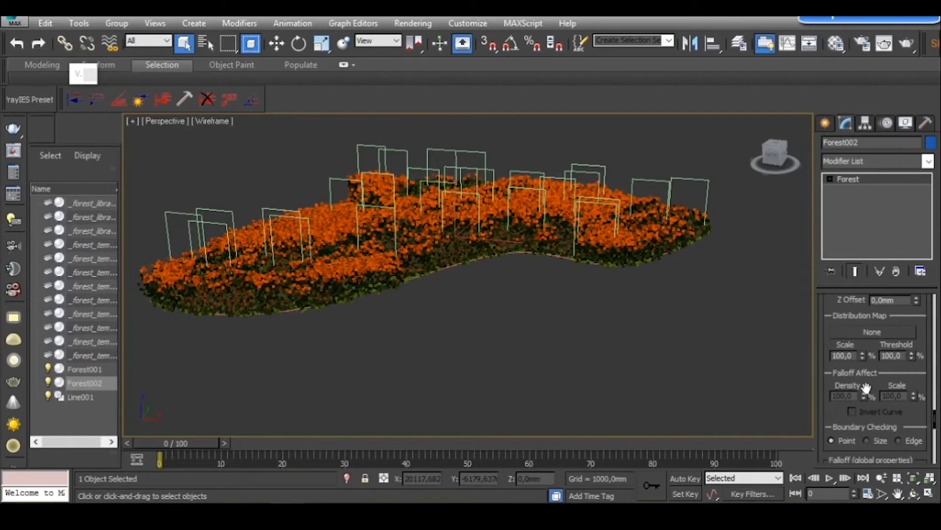
left_click_drag(911, 357, 915, 349)
scroll(852, 415, "down", 5)
left_click_drag(828, 419, 826, 320)
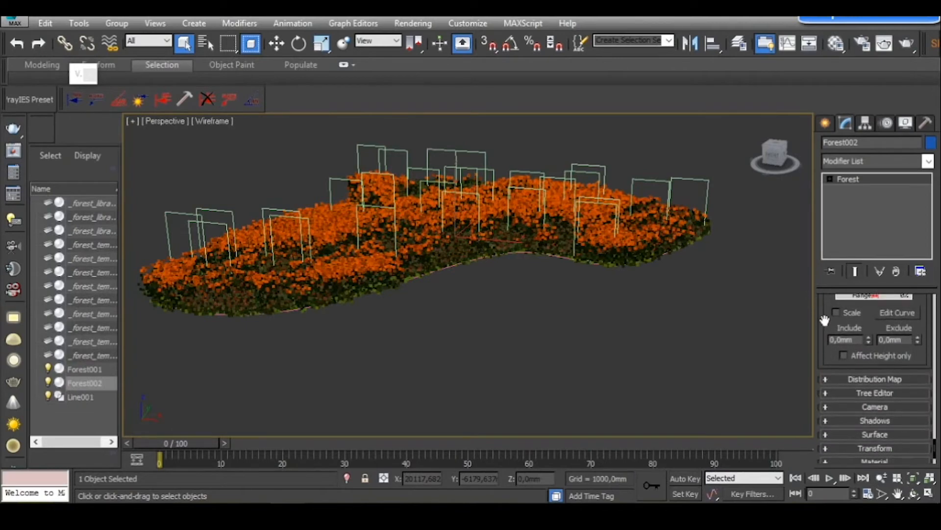
Step: Increase the density units in the scatter's Distribution Map settings to space the poppies more widely
left_click(836, 379)
left_click_drag(826, 363, 857, 259)
left_click_drag(840, 397, 829, 334)
left_click_drag(919, 349, 894, 234)
scroll(594, 309, "up", 5)
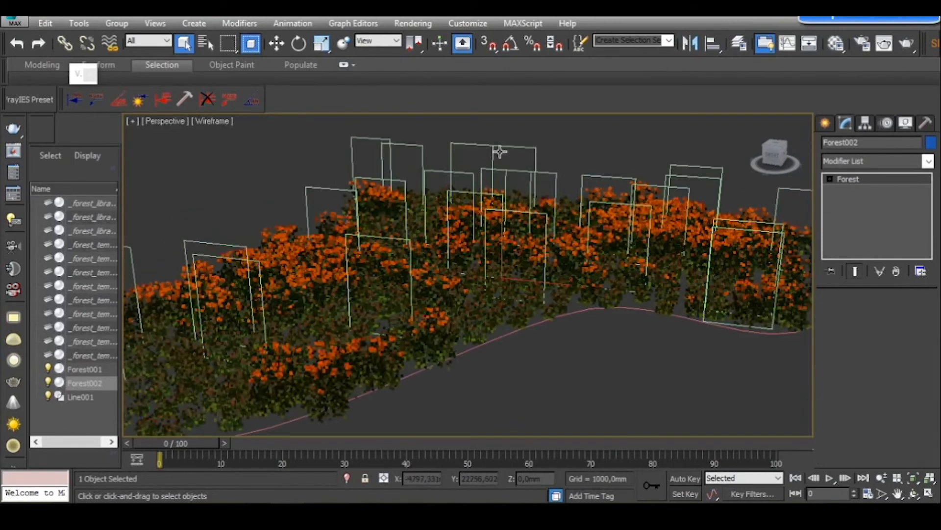
Step: Delete the first Forest object with the rectangular placeholder planes and show the remaining scatter in the Top view
left_click(496, 147)
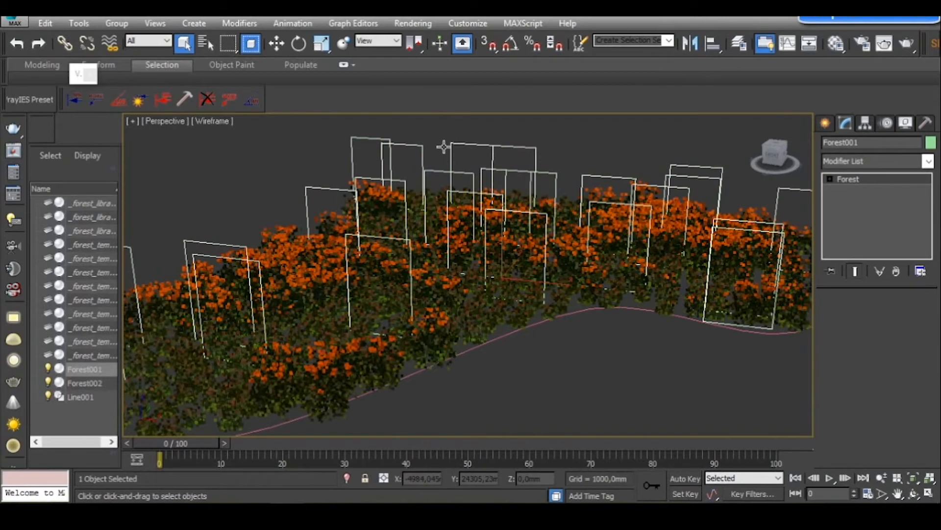
left_click(330, 155)
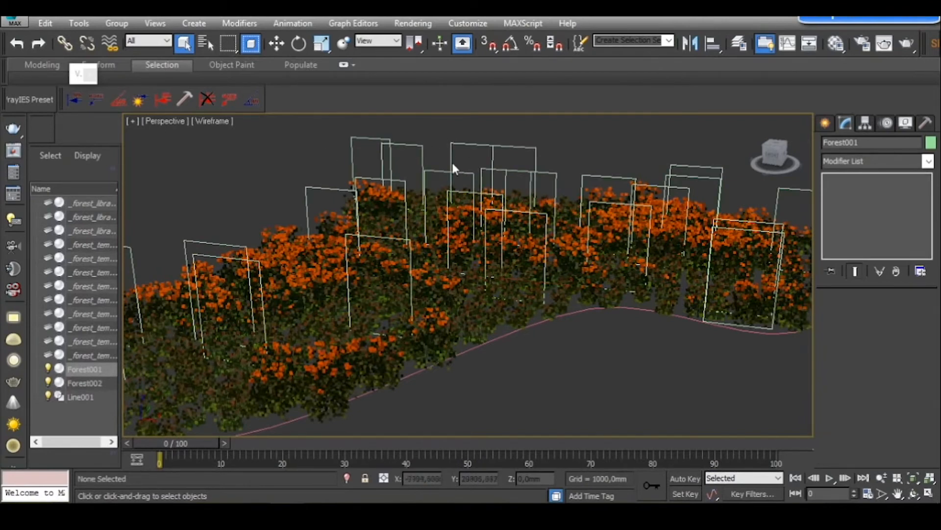
left_click(451, 153)
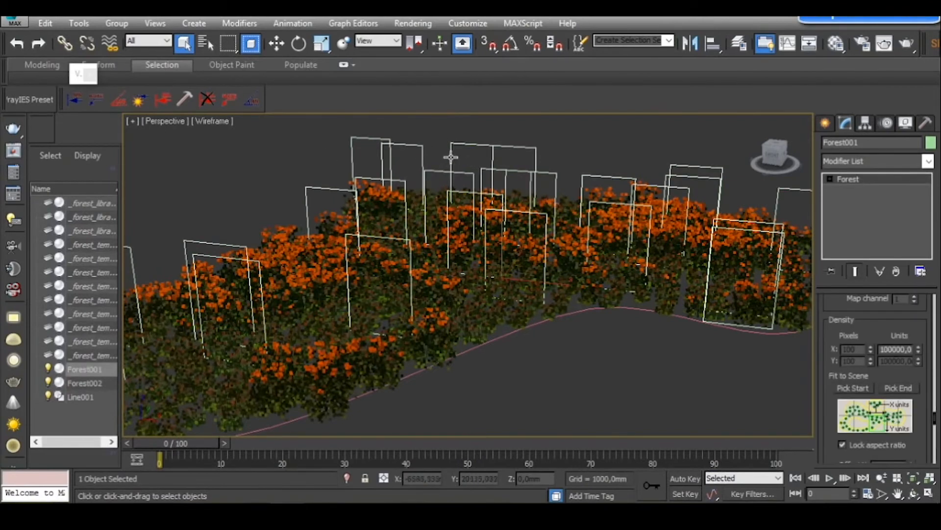
key("Delete")
middle_click_drag(456, 199, 440, 196)
scroll(441, 198, "down", 3)
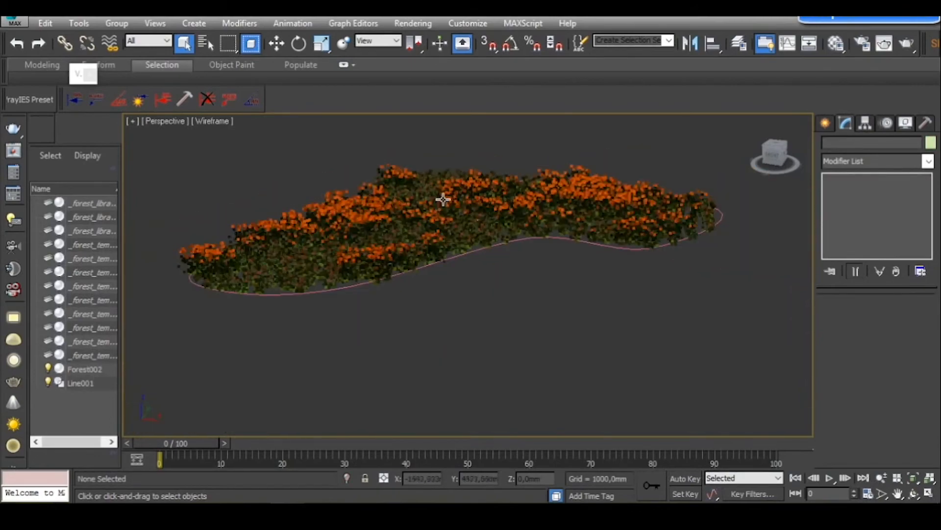
key("t")
scroll(441, 233, "up", 3)
scroll(440, 233, "up", 4)
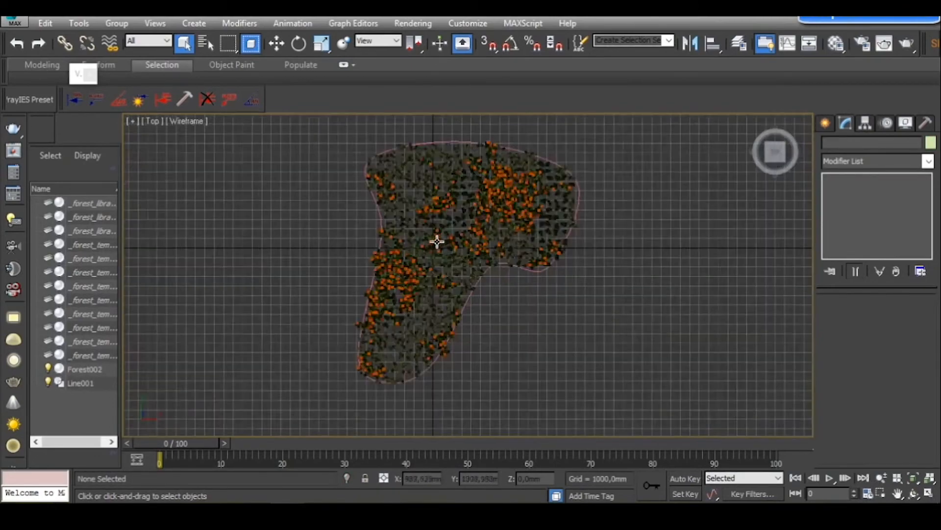
scroll(782, 225, "down", 1)
Step: Launch SolidRocks and accept switching the renderer to V-Ray
left_click(825, 123)
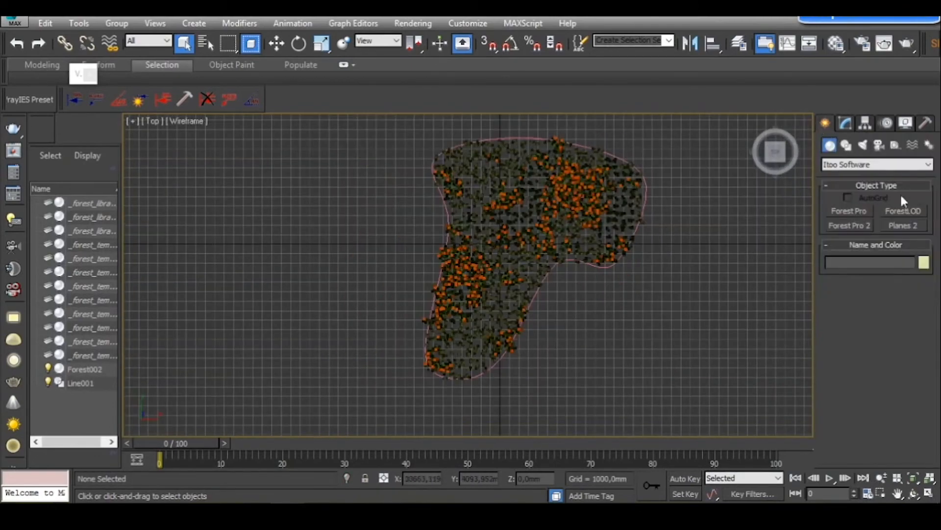
left_click(935, 46)
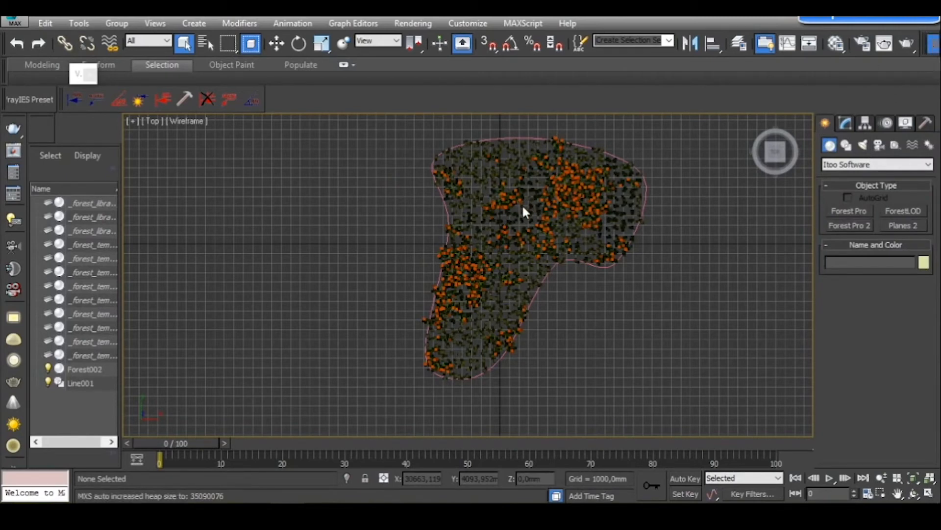
left_click_drag(450, 224, 204, 193)
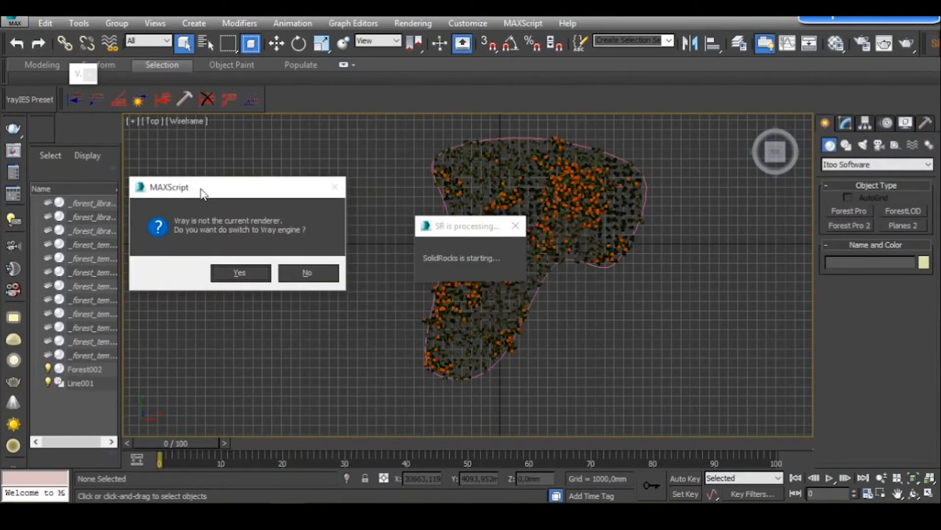
left_click(240, 272)
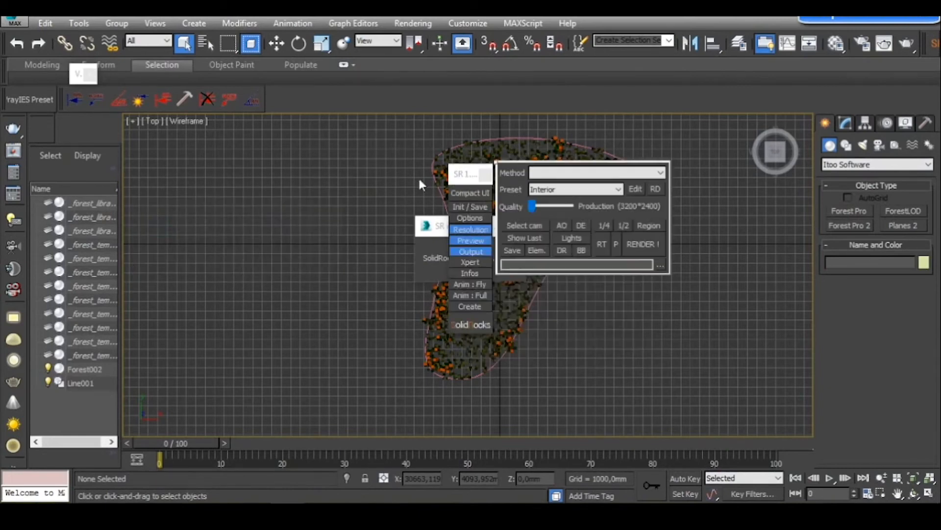
left_click(538, 317)
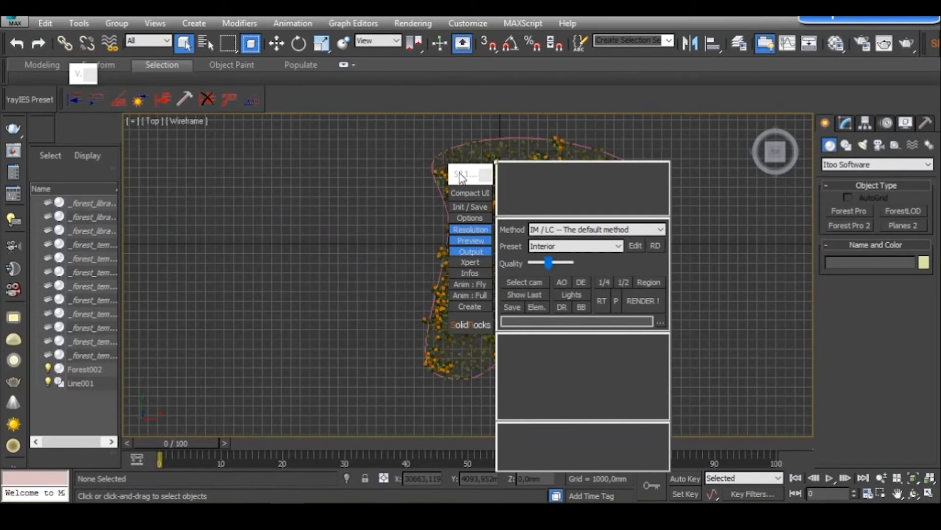
Step: Turn off the SolidRocks gamma control and move its panel clear of the scatter
left_click_drag(463, 178, 146, 124)
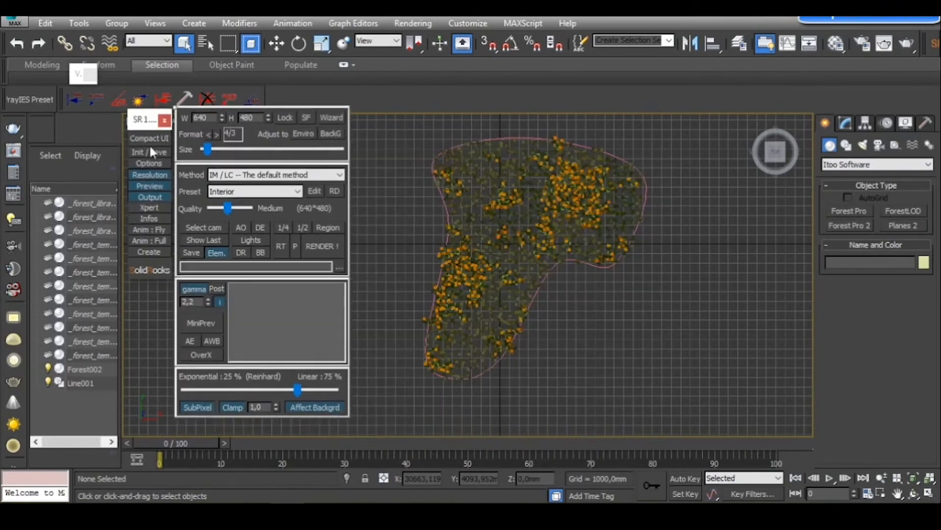
left_click(196, 288)
left_click_drag(144, 119, 104, 109)
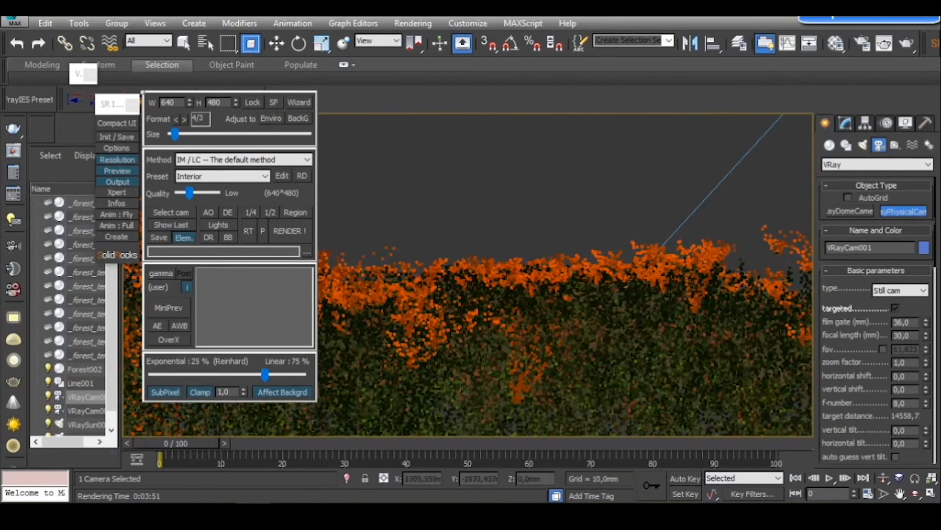
Step: Lower the system speaker volume to 1 and mute it
left_click(830, 515)
left_click_drag(768, 483, 741, 484)
left_click(716, 480)
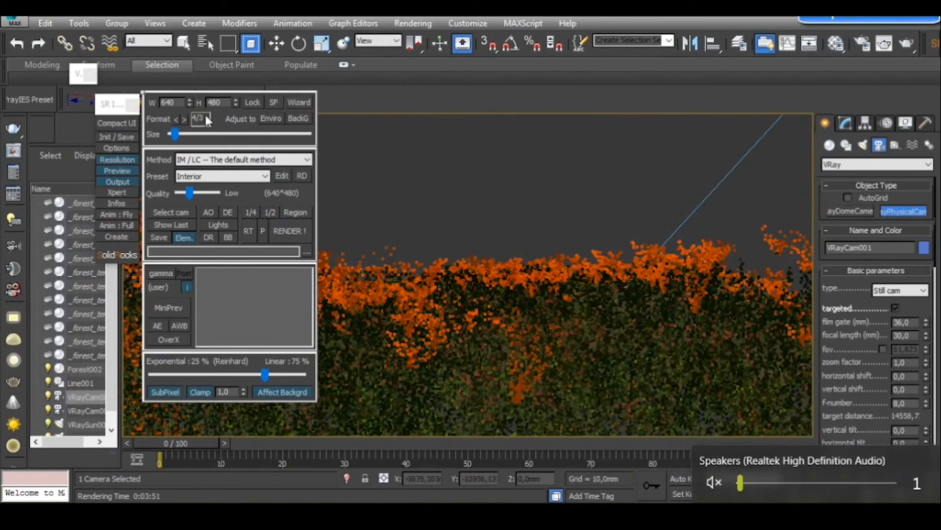
Step: Open Render Setup and place it beside the SolidRocks panel
left_click_drag(111, 107, 100, 108)
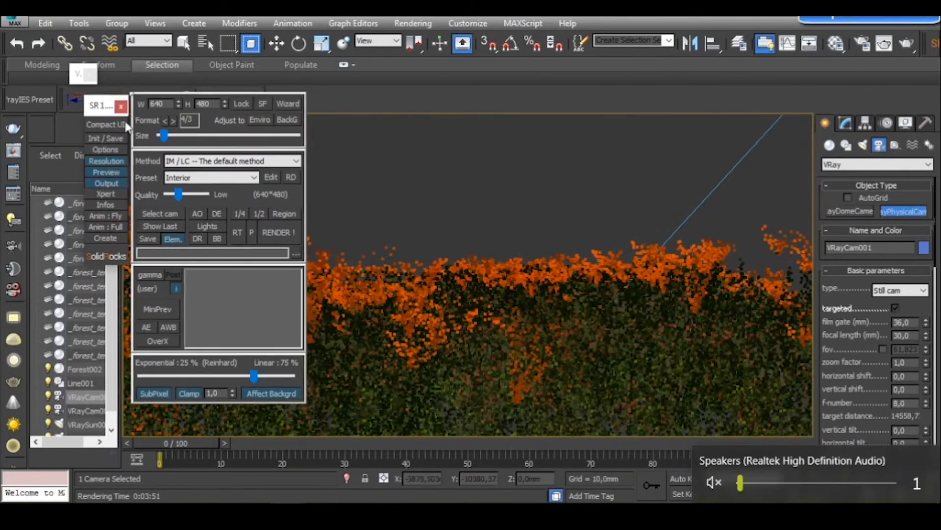
left_click(468, 23)
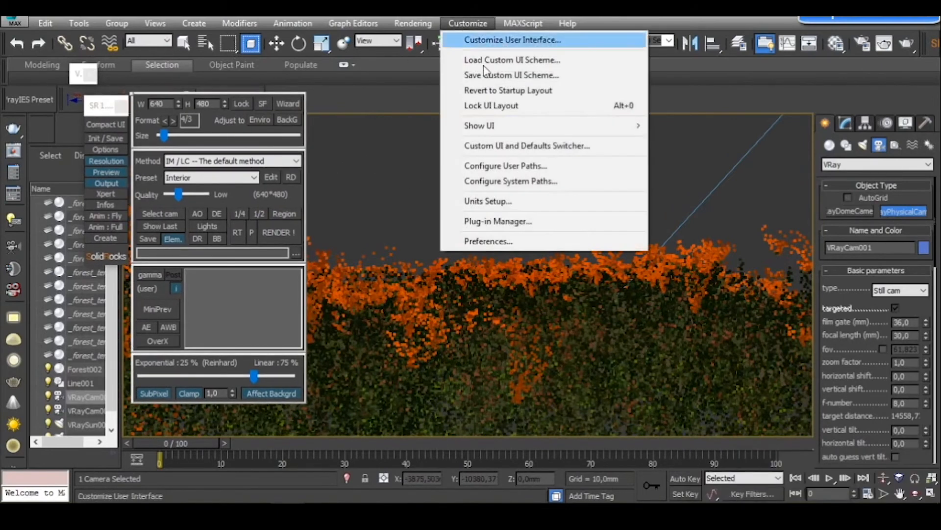
mouse_move(434, 28)
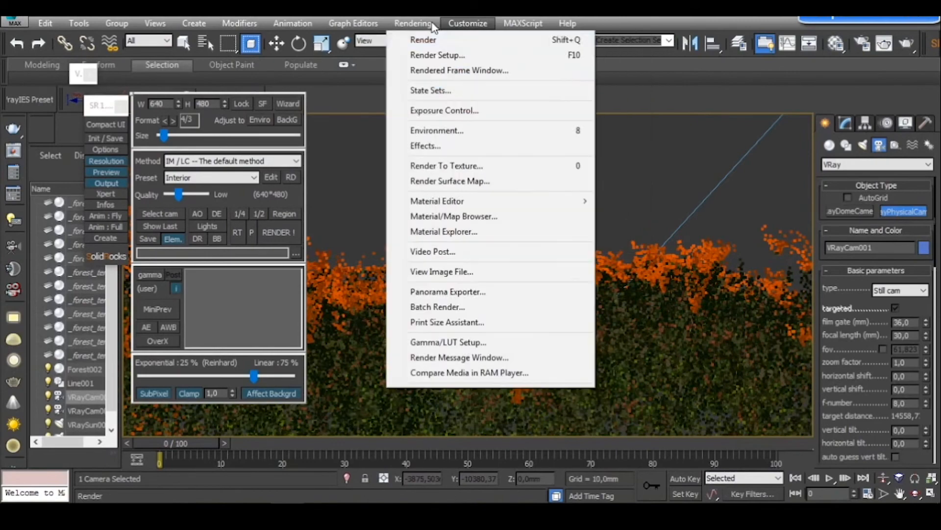
left_click(434, 53)
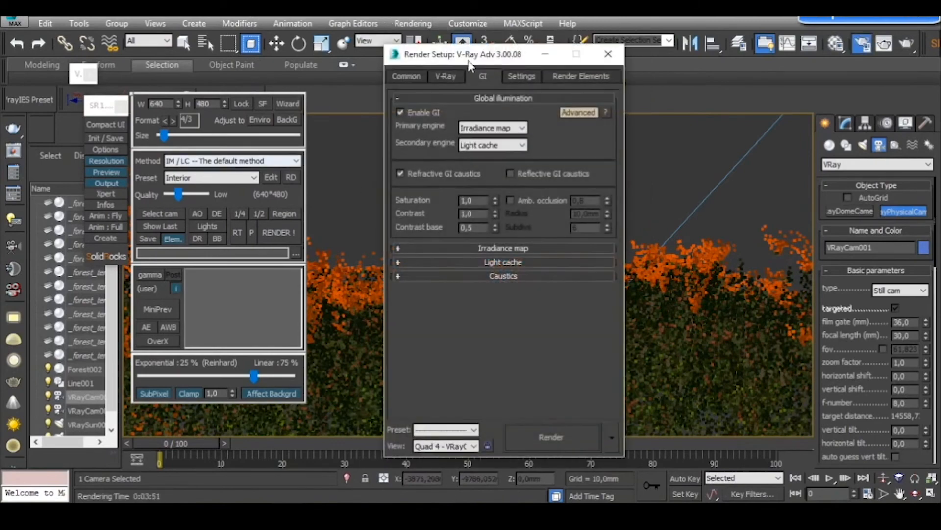
left_click_drag(462, 57, 494, 58)
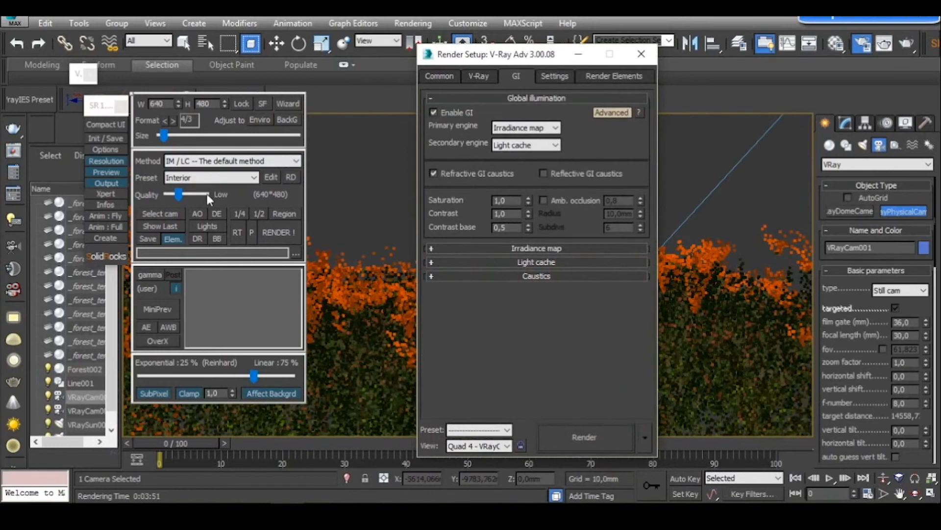
Step: Raise the SolidRocks quality to Very Good and on to Ultra, and show the advanced V-Ray system settings
mouse_move(177, 193)
left_mouse_down()
mouse_move(198, 191)
mouse_move(202, 198)
mouse_move(178, 198)
mouse_move(194, 198)
left_mouse_up()
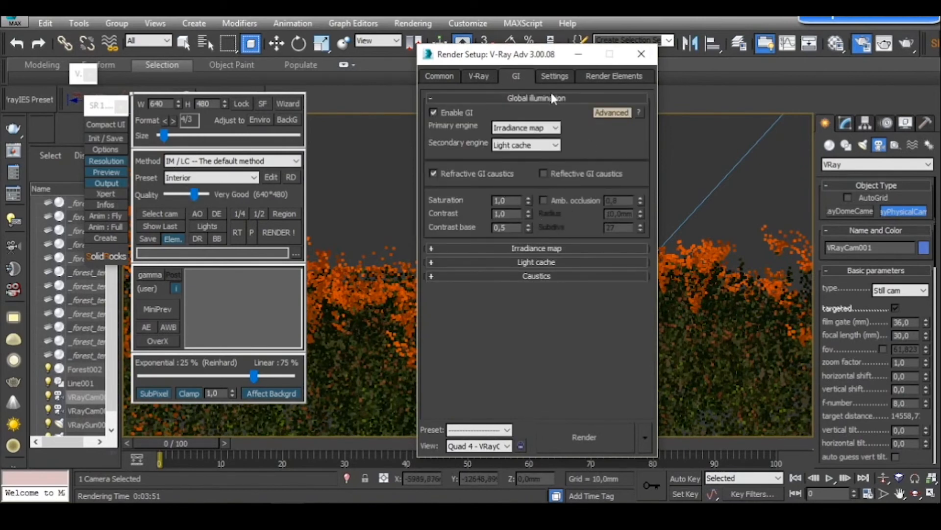
left_click(555, 77)
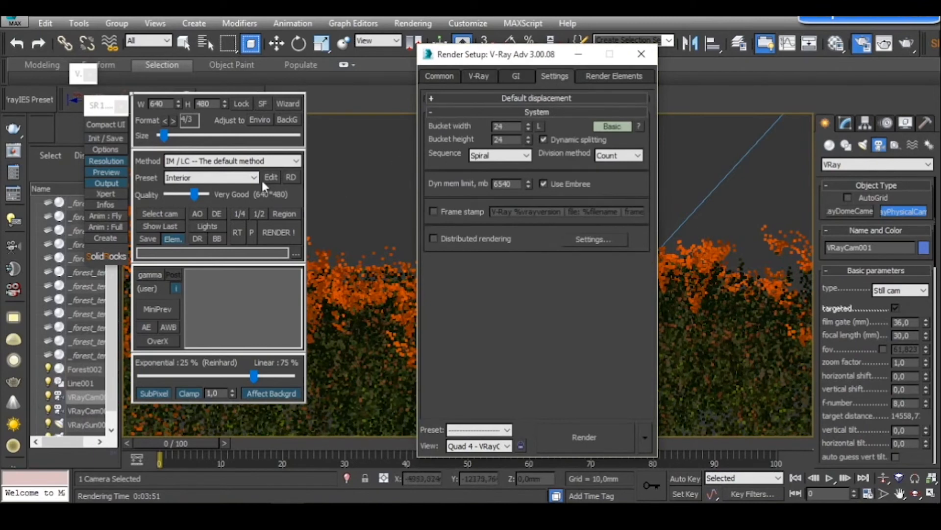
left_click(203, 194)
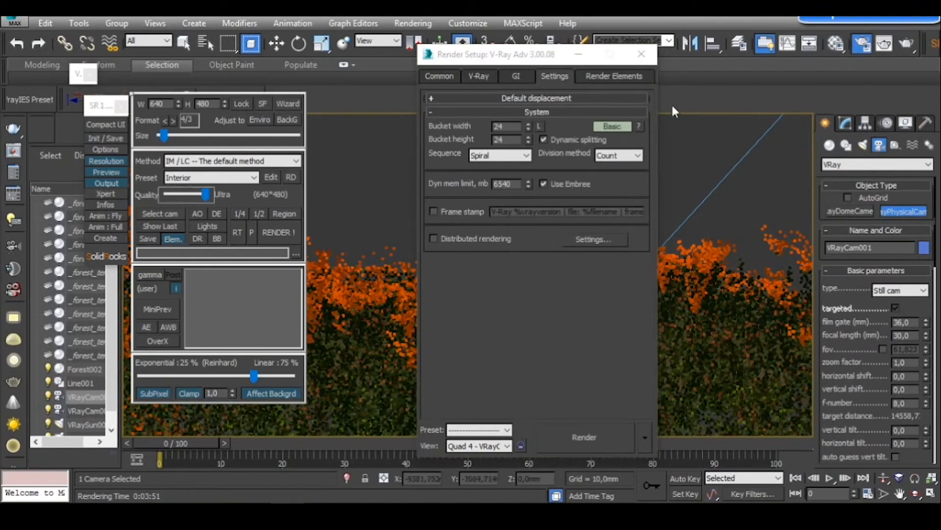
left_click(616, 126)
left_click_drag(206, 193, 177, 196)
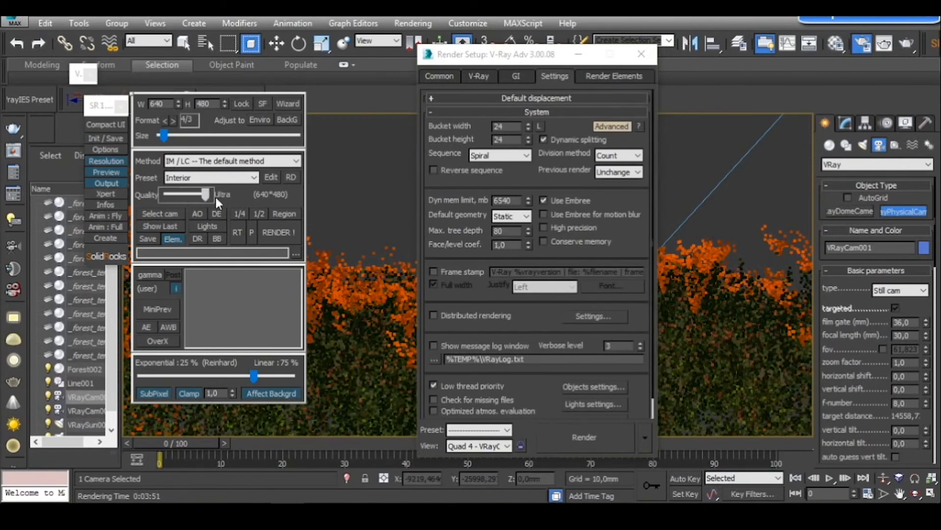
left_click(182, 196)
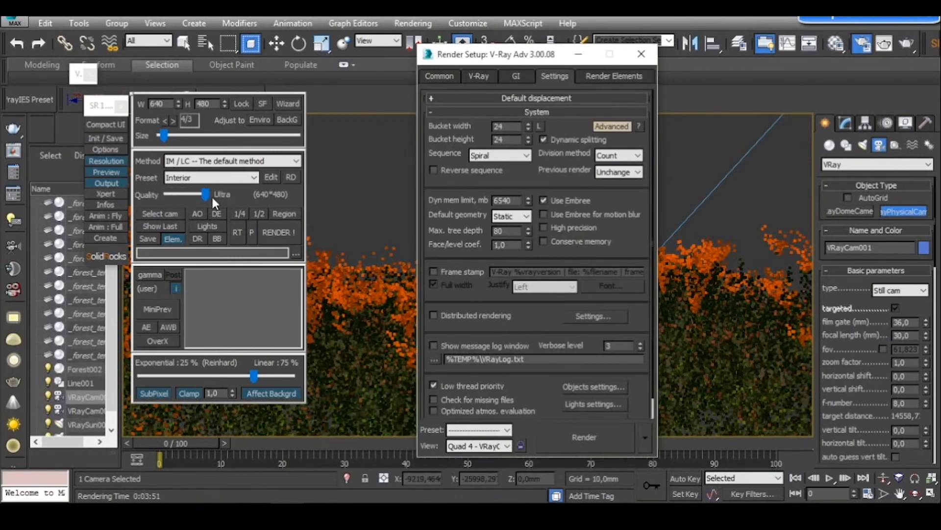
Step: Examine the irradiance map parameters and compare the global illumination settings at Preview and Ultra quality
left_click(518, 79)
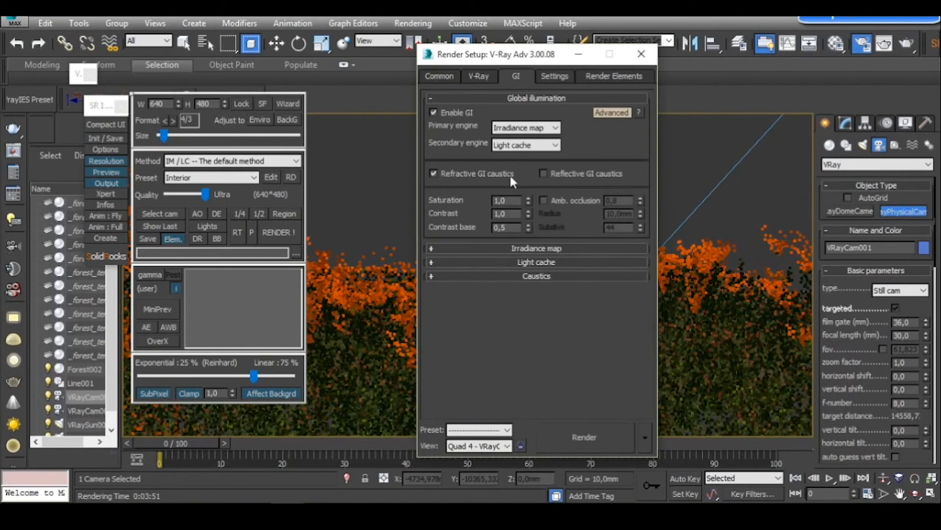
left_click(502, 249)
left_click_drag(523, 189, 523, 231)
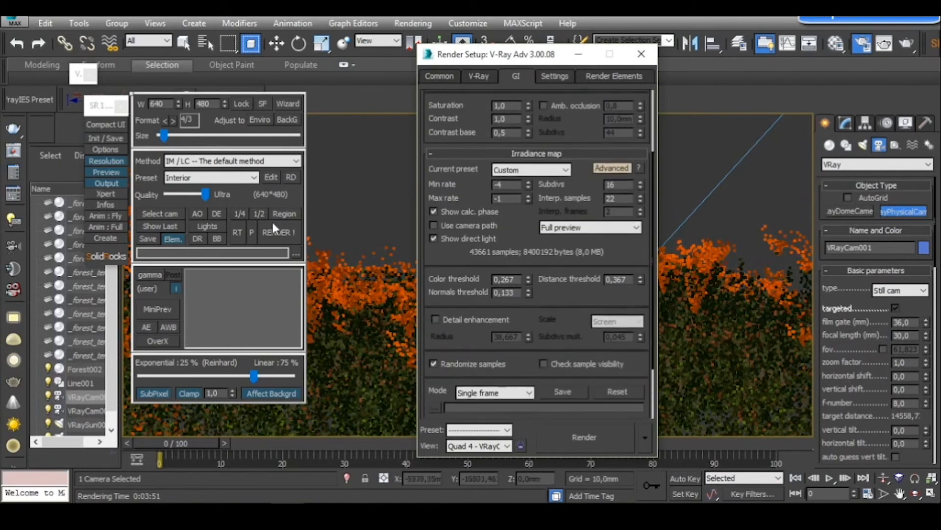
left_click_drag(200, 194, 172, 196)
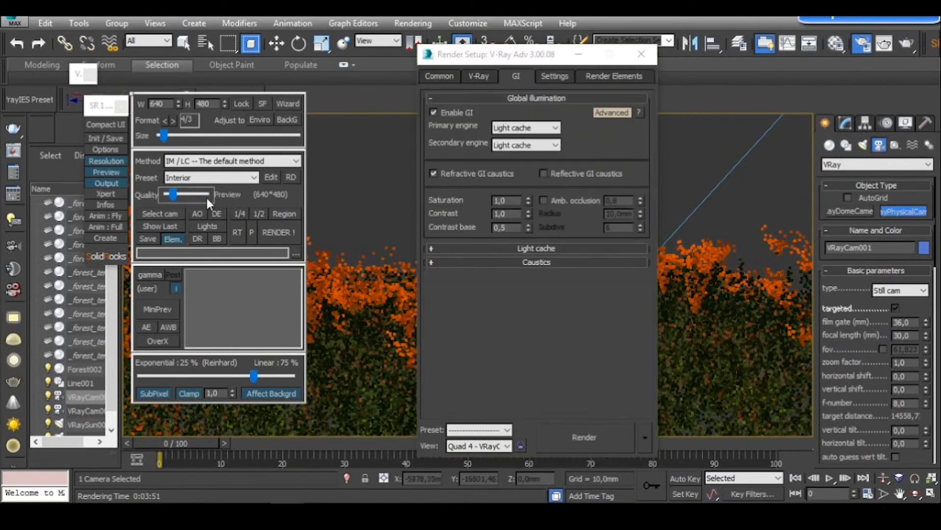
left_click_drag(172, 195, 204, 195)
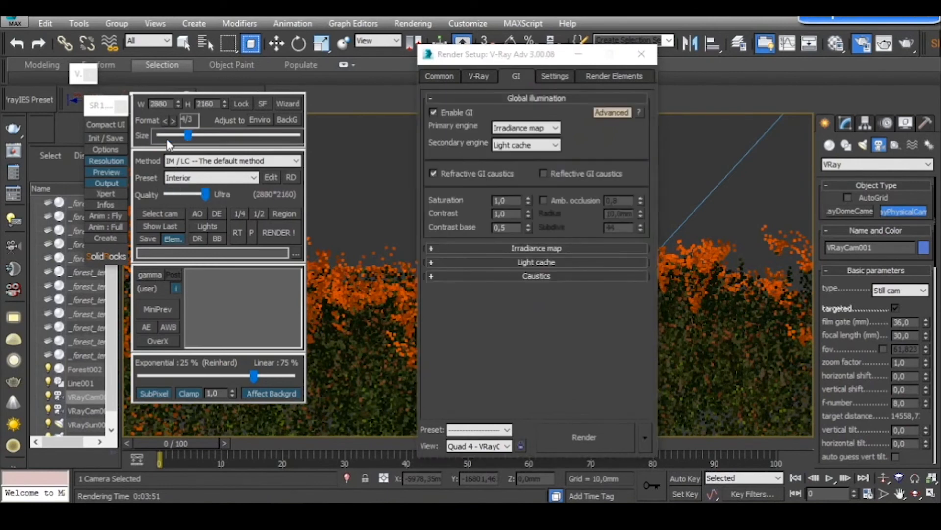
Step: Set the SolidRocks output size to 320 x 240 and the quality to Preview, and close Render Setup
left_click_drag(187, 142, 155, 139)
left_click_drag(200, 195, 169, 190)
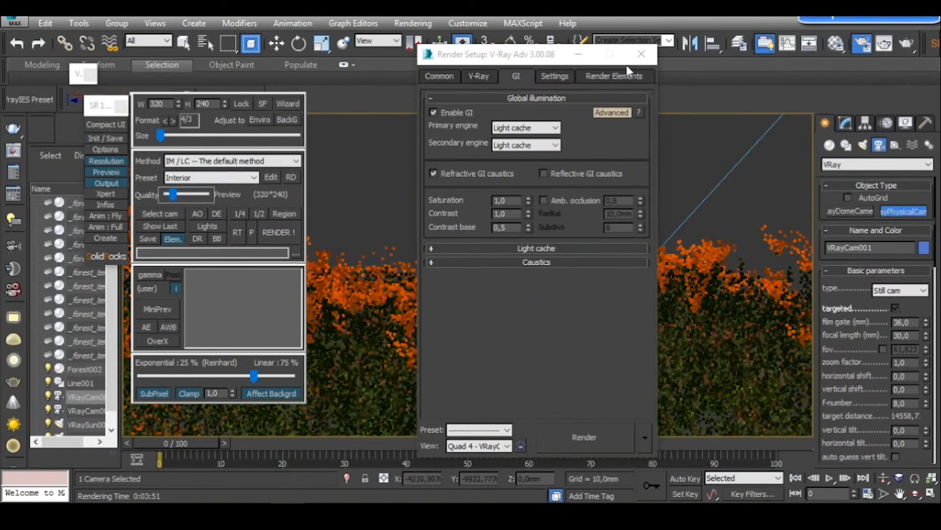
left_click(641, 53)
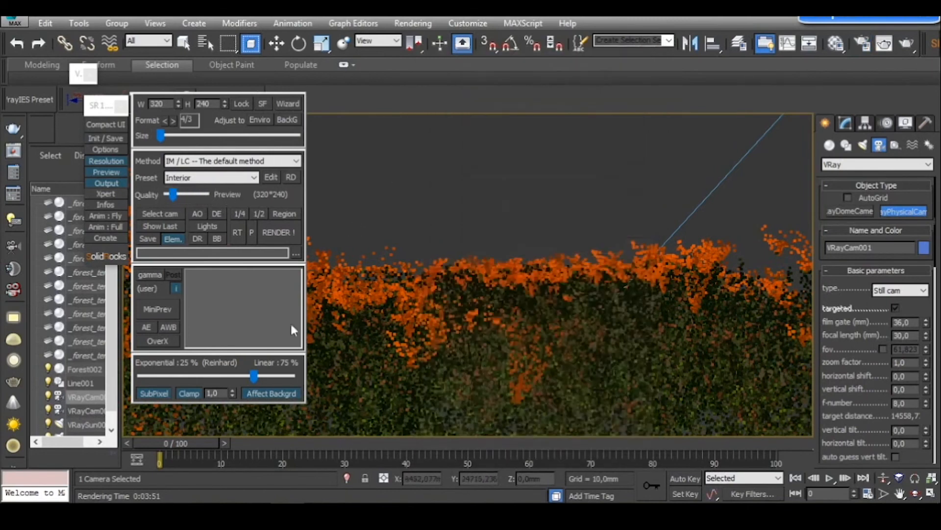
Step: Render the camera view from SolidRocks and place the frame buffer and the SolidRocks panel side by side
left_click(277, 233)
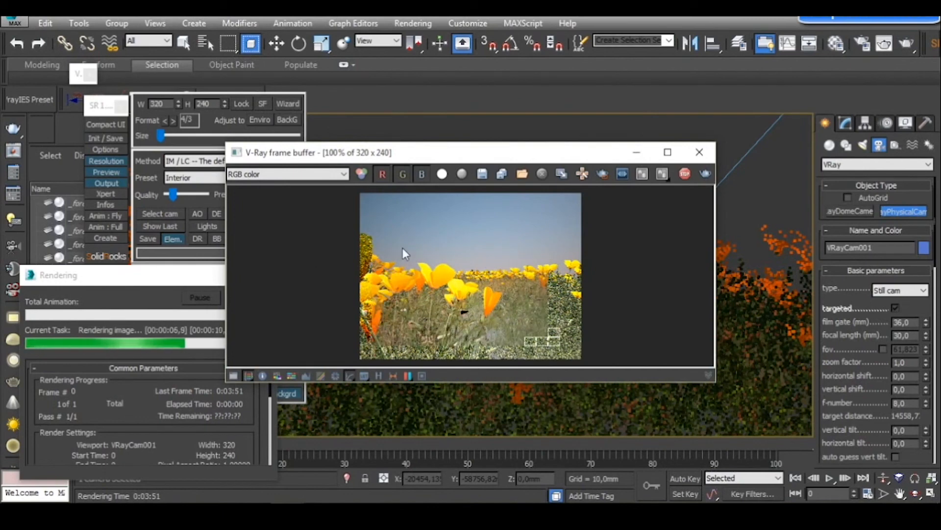
left_click_drag(486, 152, 660, 105)
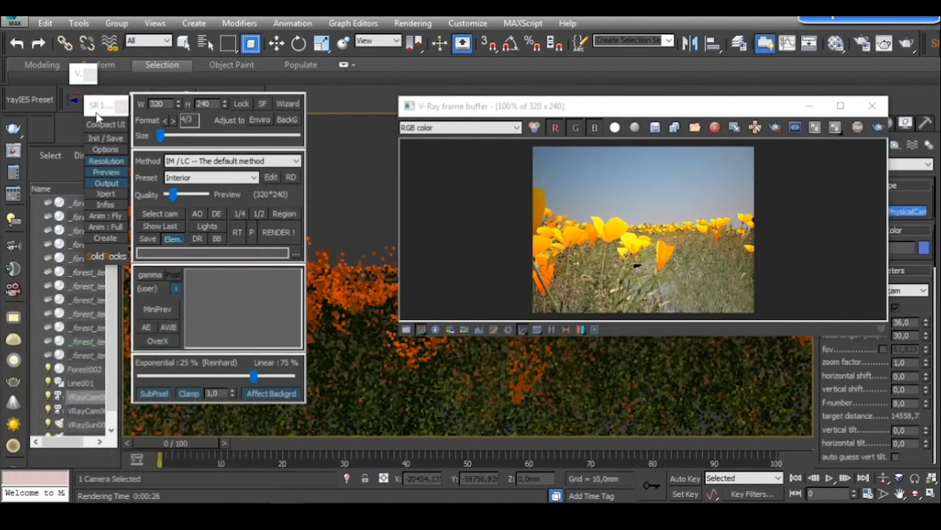
left_click_drag(98, 108, 122, 104)
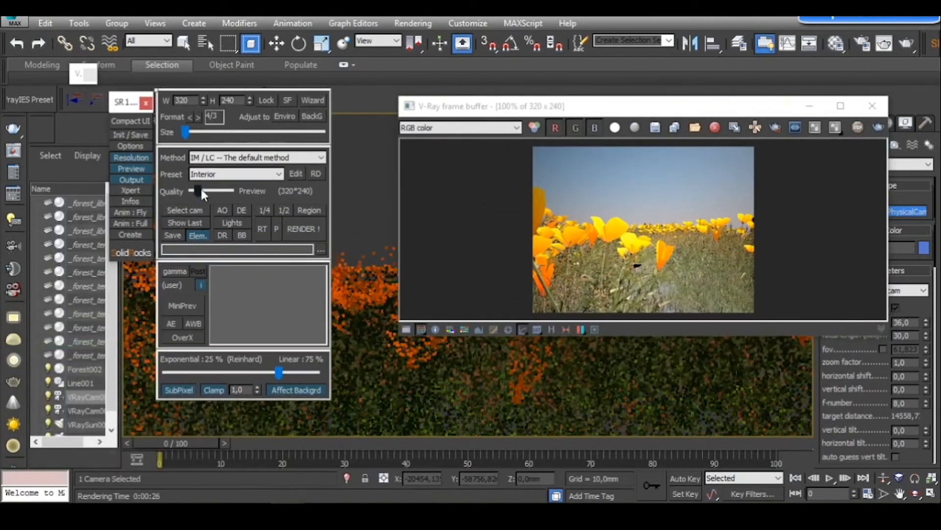